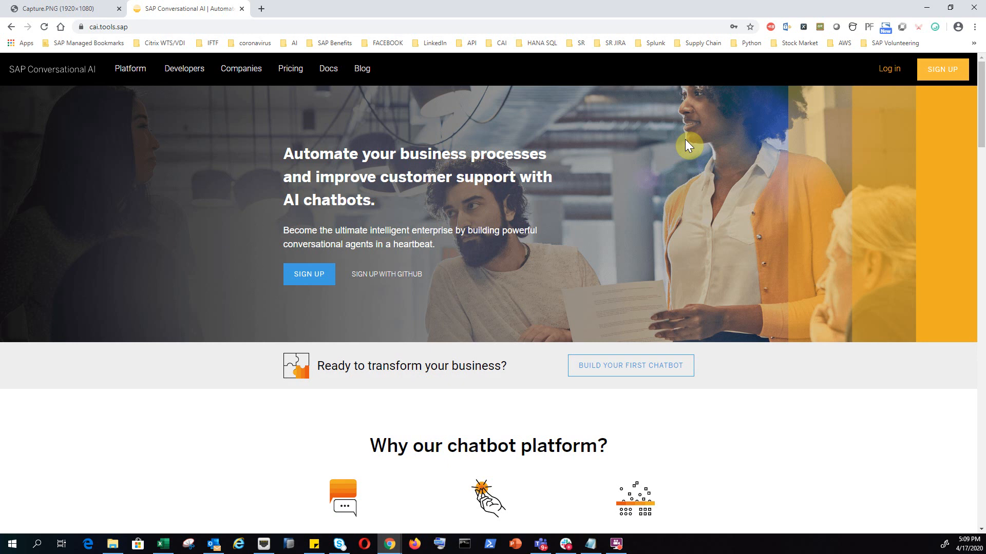
Step: Log in to SAP Conversational AI with the saved e-mail address and password
left_click(887, 71)
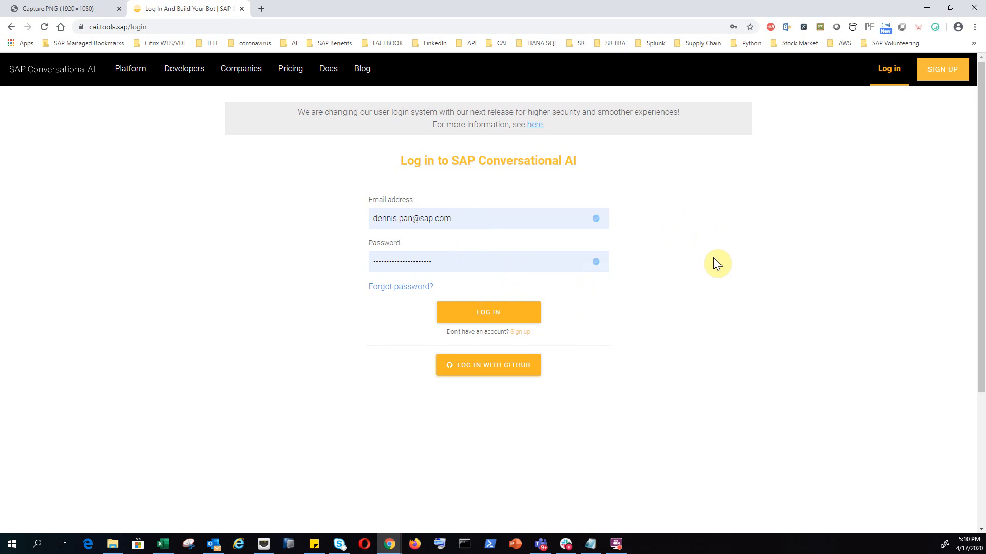
left_click(464, 218)
left_click(327, 248)
left_click(482, 323)
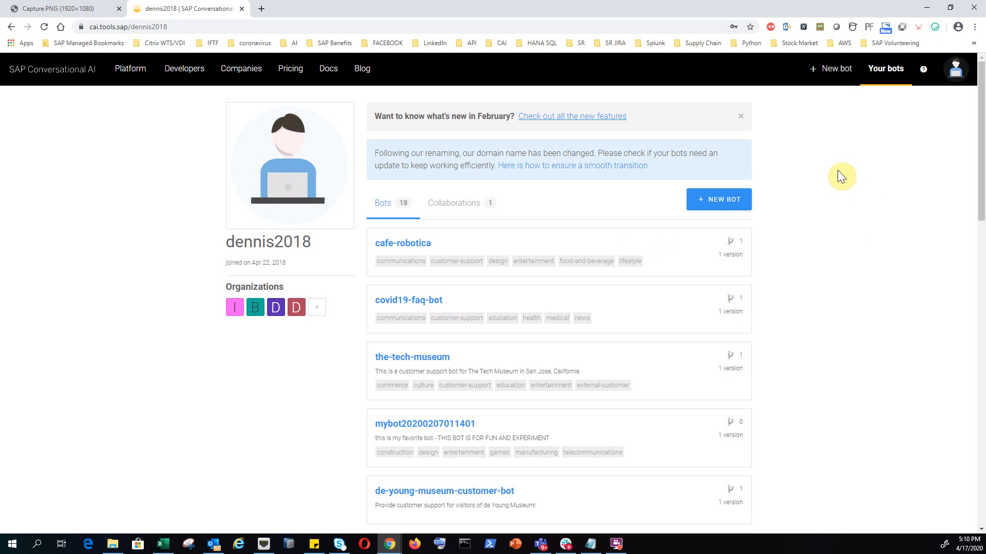
Step: Start a new bot that retrieves answers from FAQ documents and name it "cafe robotica 2020"
left_click(748, 203)
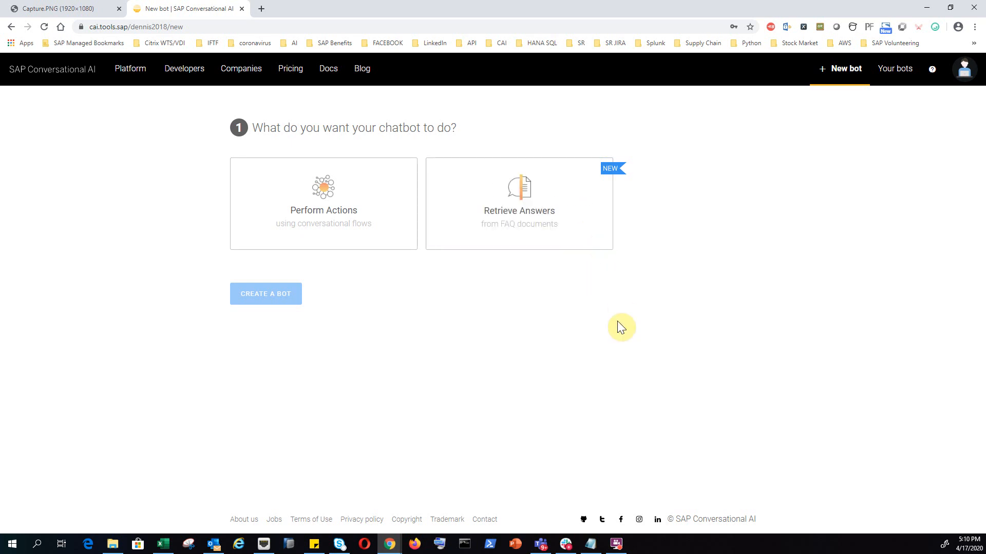
left_click(572, 240)
left_click(319, 322)
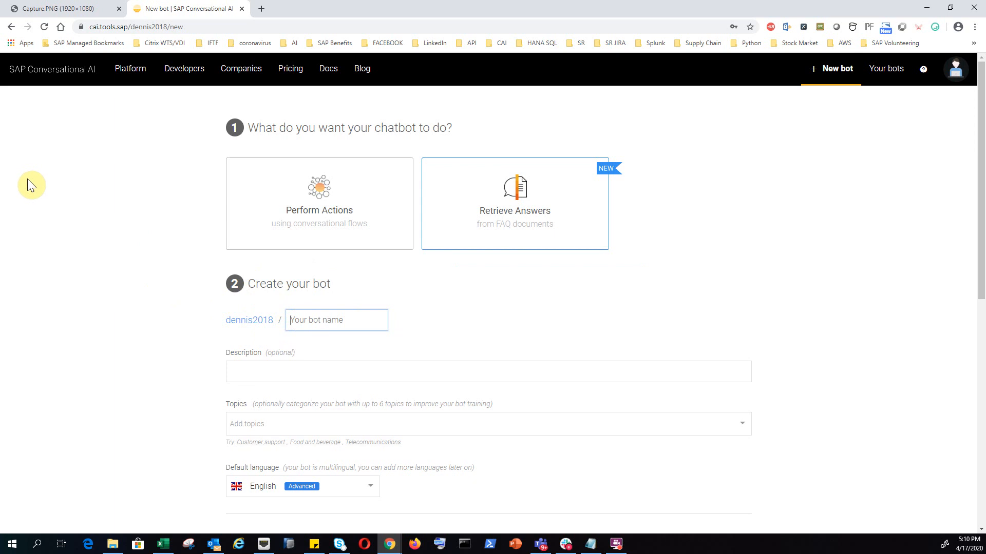
type("cafe ro")
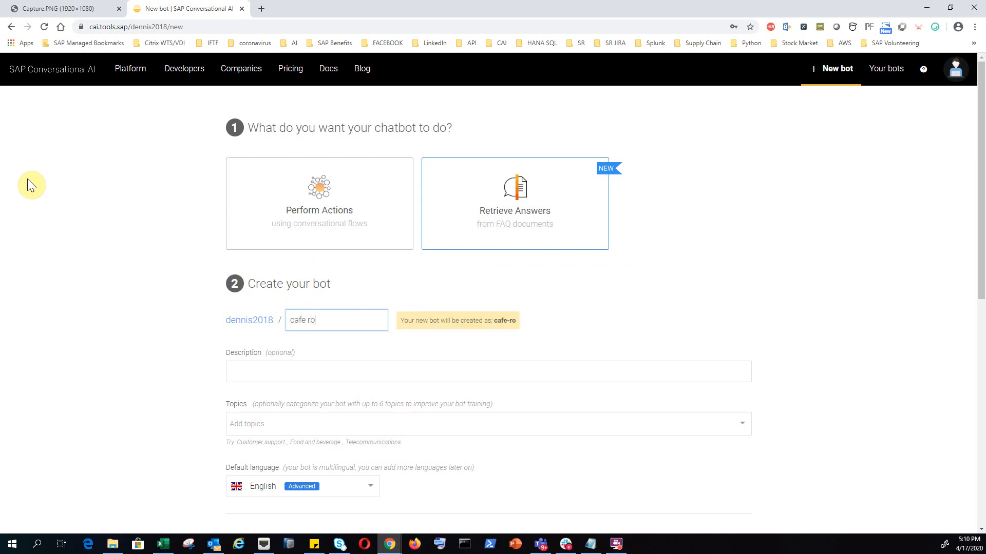
type("botica 2")
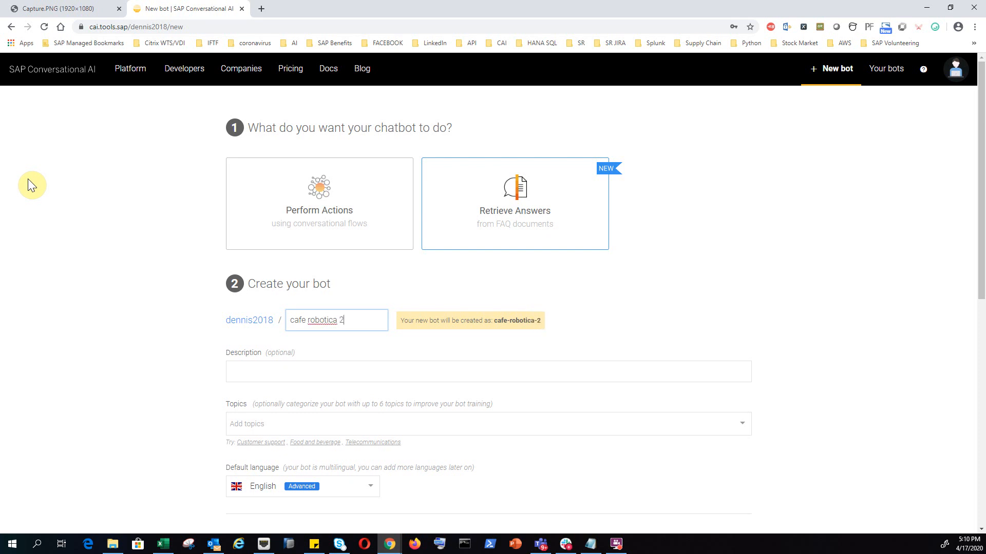
type("020")
Step: Set the data policy to Non-personal with Non-vulnerable end users, make the bot Public, and create it
scroll(924, 334, "down", 2)
scroll(919, 355, "down", 5)
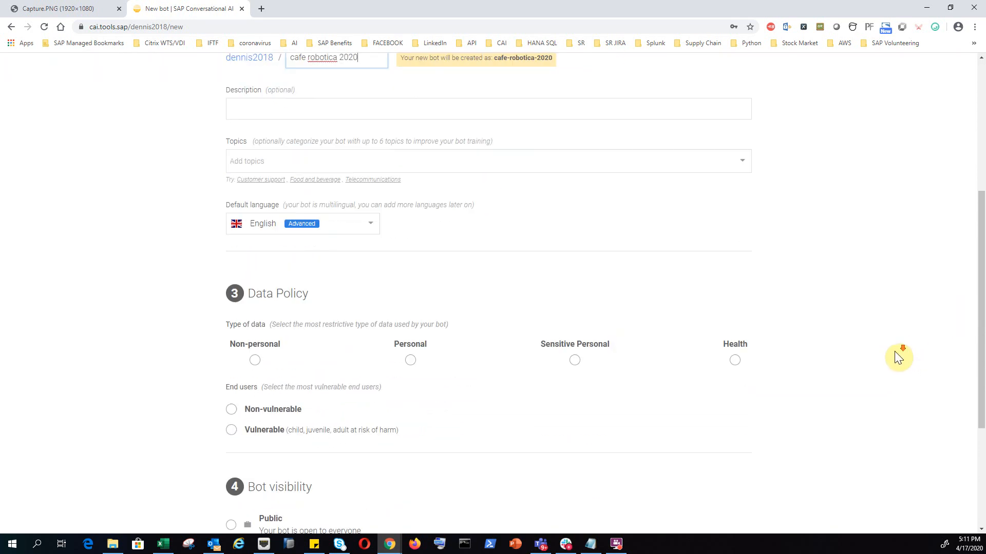
left_click(254, 262)
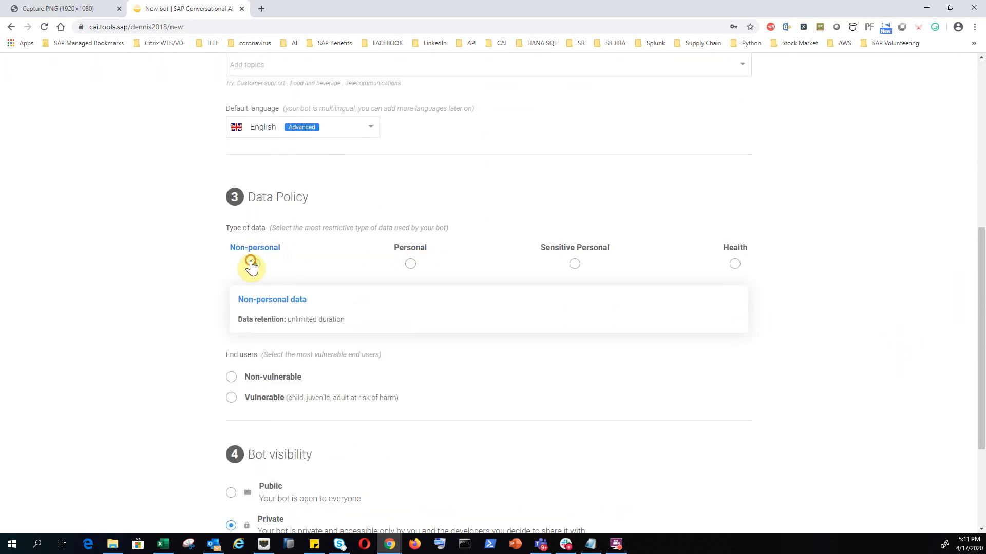
left_click(232, 373)
scroll(214, 365, "down", 1)
scroll(213, 380, "down", 1)
left_click(231, 375)
scroll(175, 342, "down", 1)
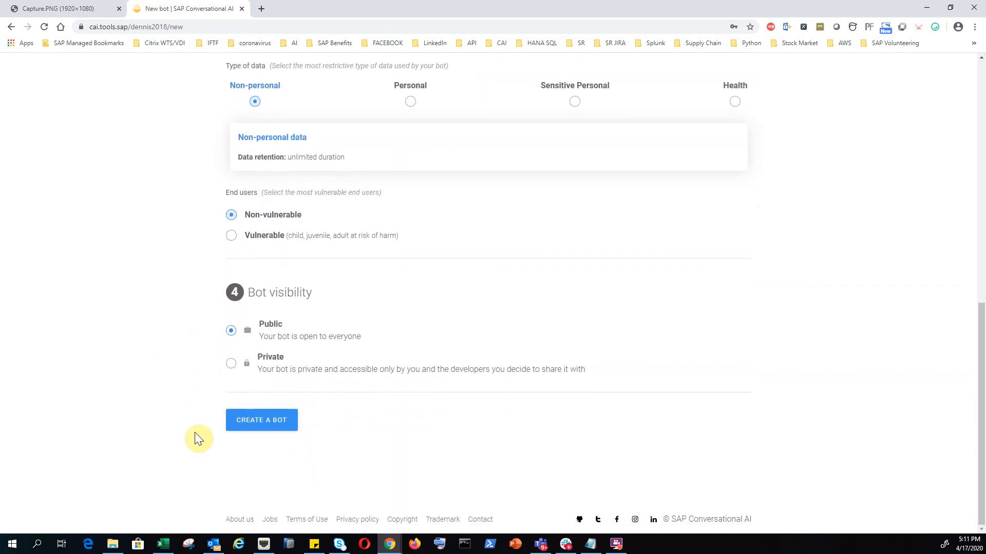
left_click(268, 434)
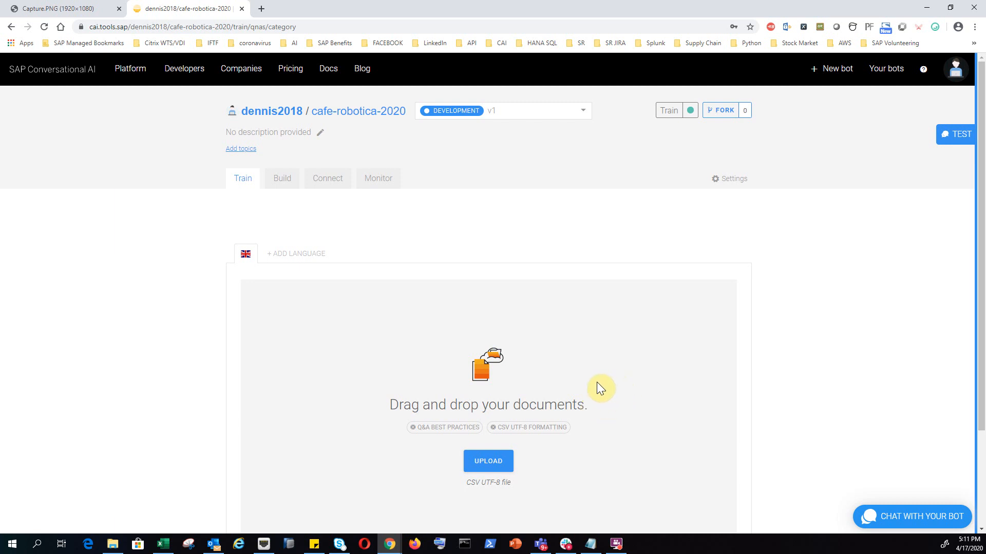
Step: Shrink the browser window and arrange it beside the Food FAQ Bot folder that holds food.csv
left_click(949, 7)
left_click(407, 54)
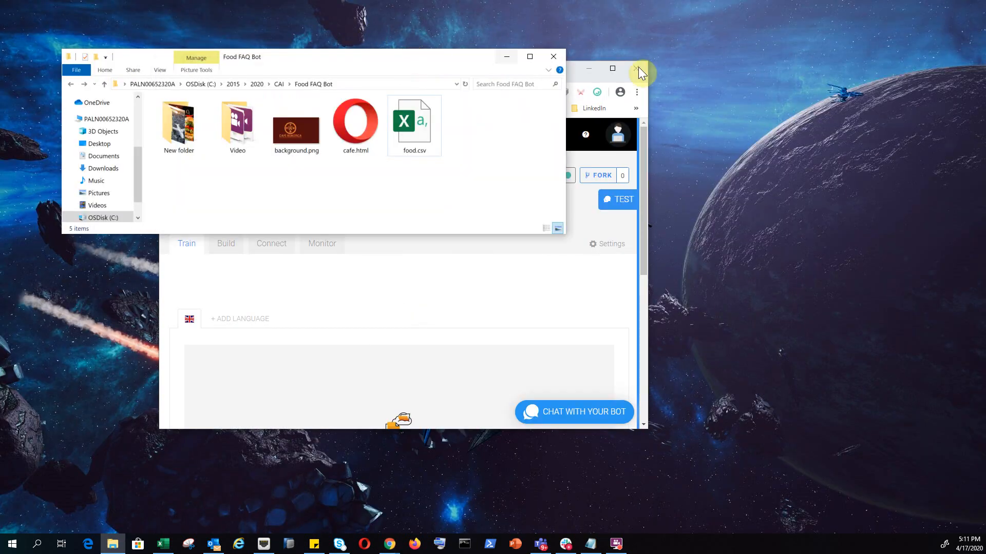
left_click_drag(571, 78, 689, 101)
left_click(448, 53)
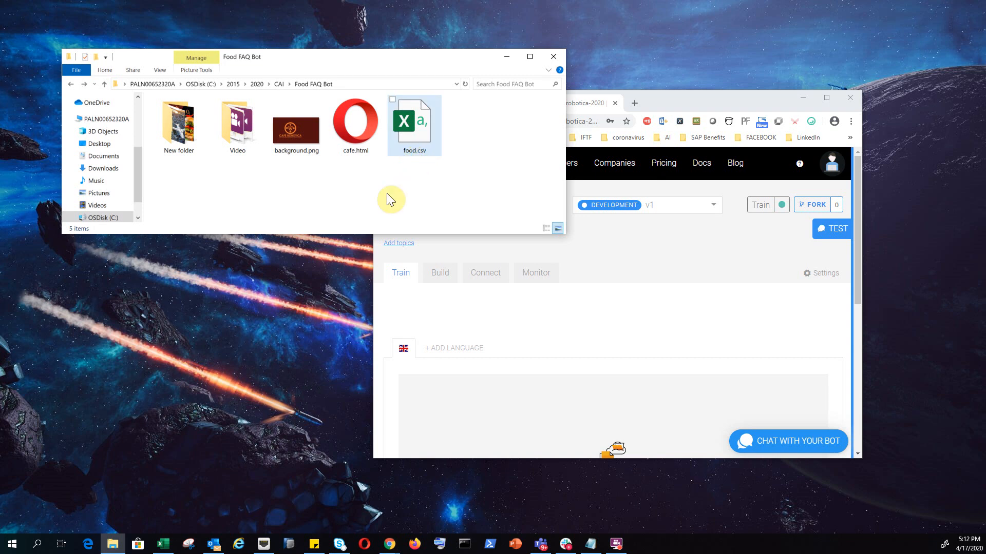
Step: Switch to food.csv in Excel and examine how the staff questions in rows 2 to 12 are grouped with one answer
left_click(162, 546)
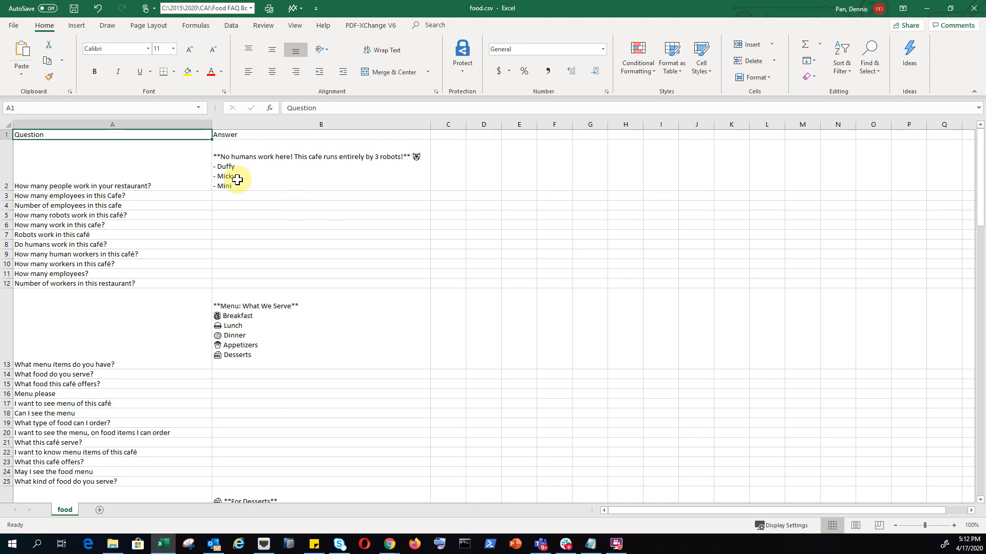
left_click_drag(172, 162, 310, 283)
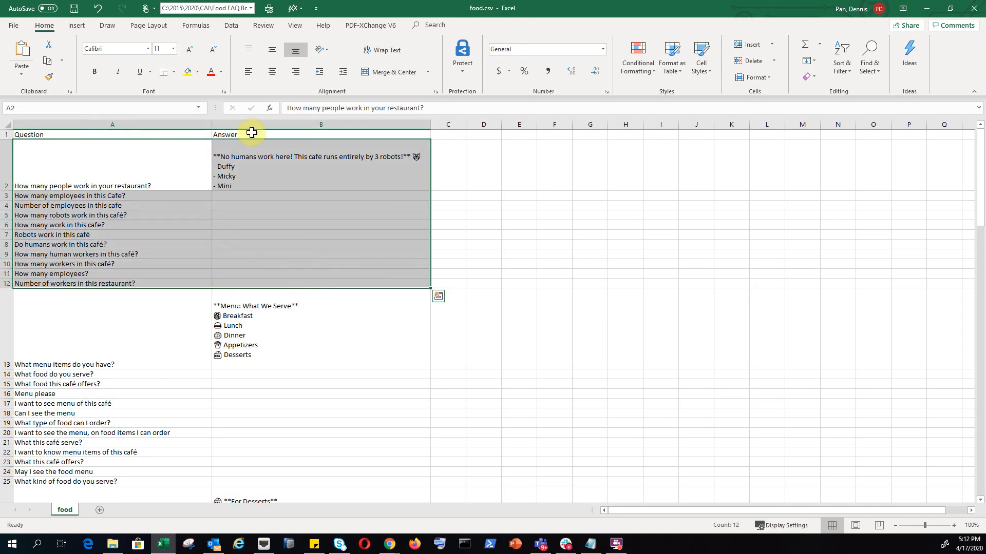
left_click(252, 252)
left_click_drag(174, 177, 276, 282)
left_click(215, 308)
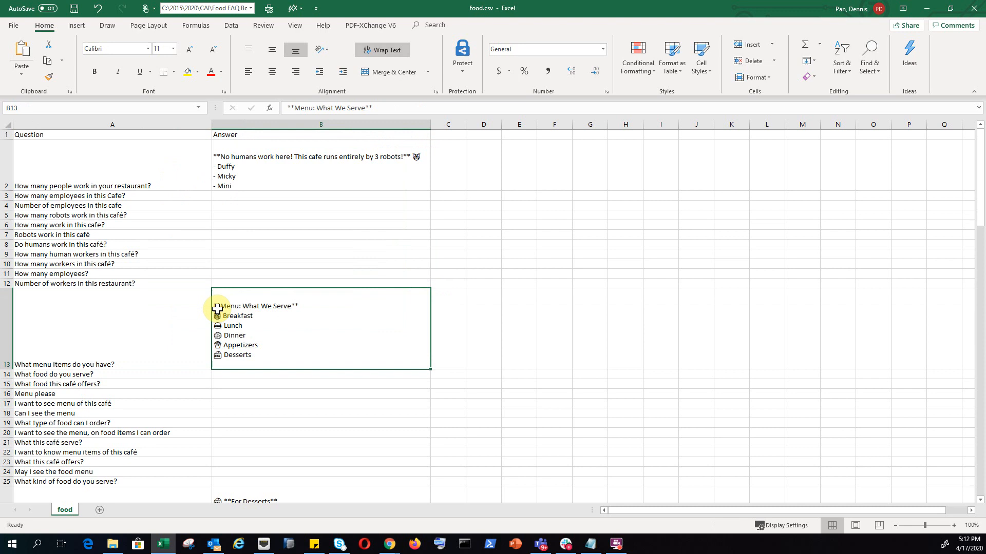
left_click(157, 184)
left_click_drag(184, 208, 253, 281)
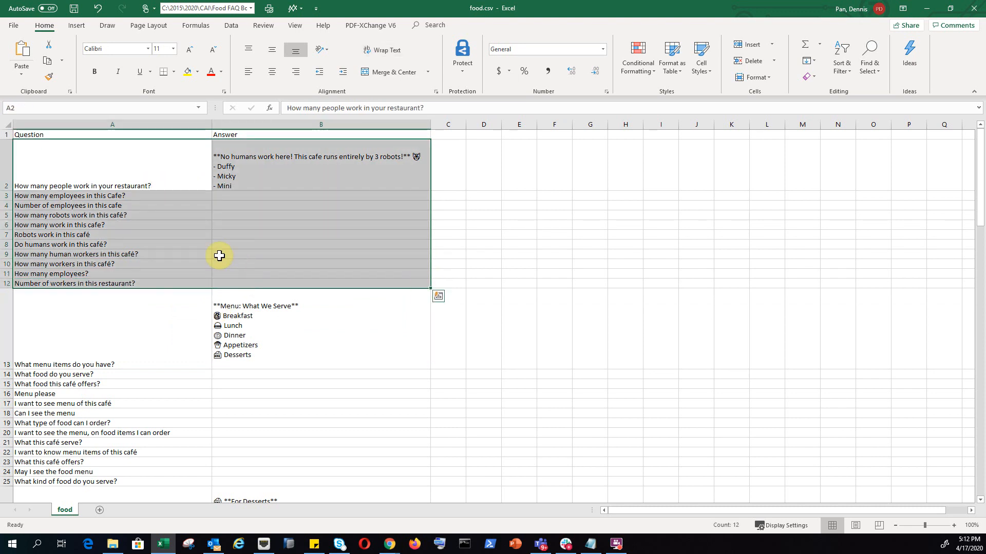
left_click(219, 256)
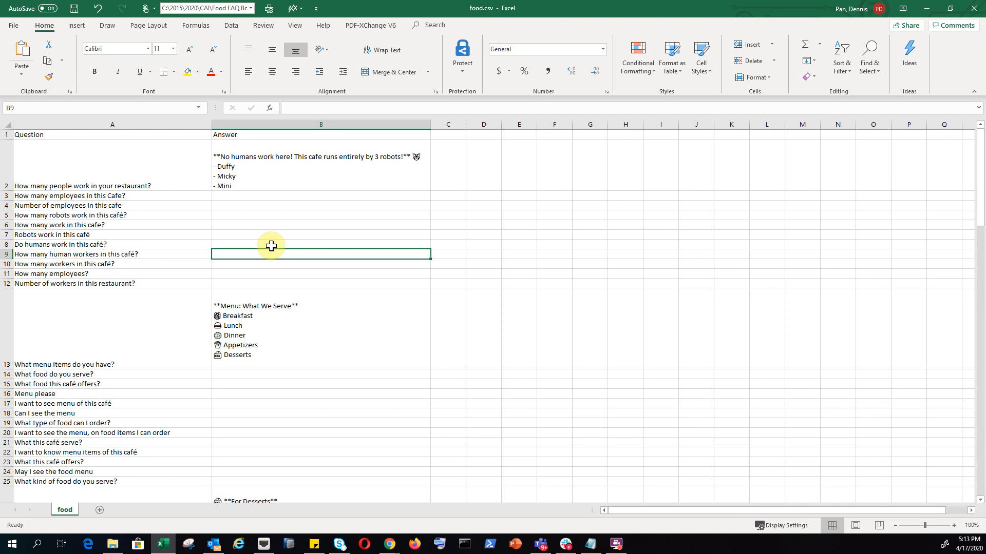
Step: Examine the shared staff answer in B2 and the answer cells B3 to B12 beside the alternative questions
left_click(163, 173)
left_click_drag(163, 173, 300, 282)
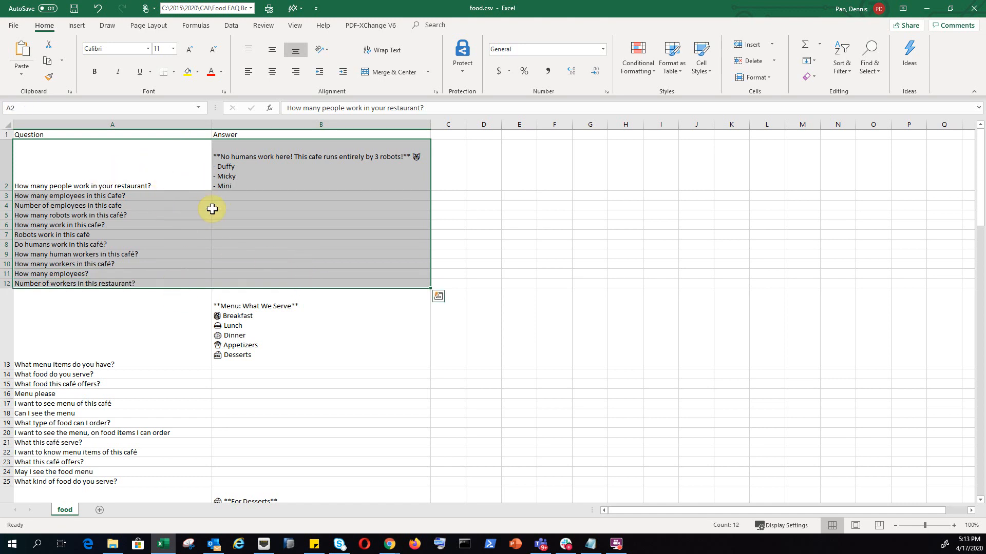
left_click(261, 186)
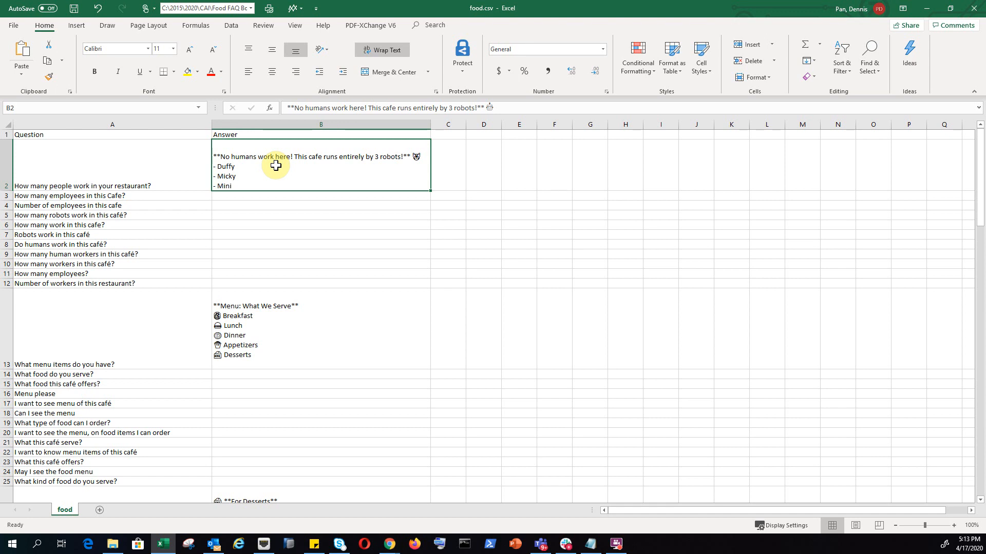
left_click(246, 214)
left_click_drag(233, 194, 238, 282)
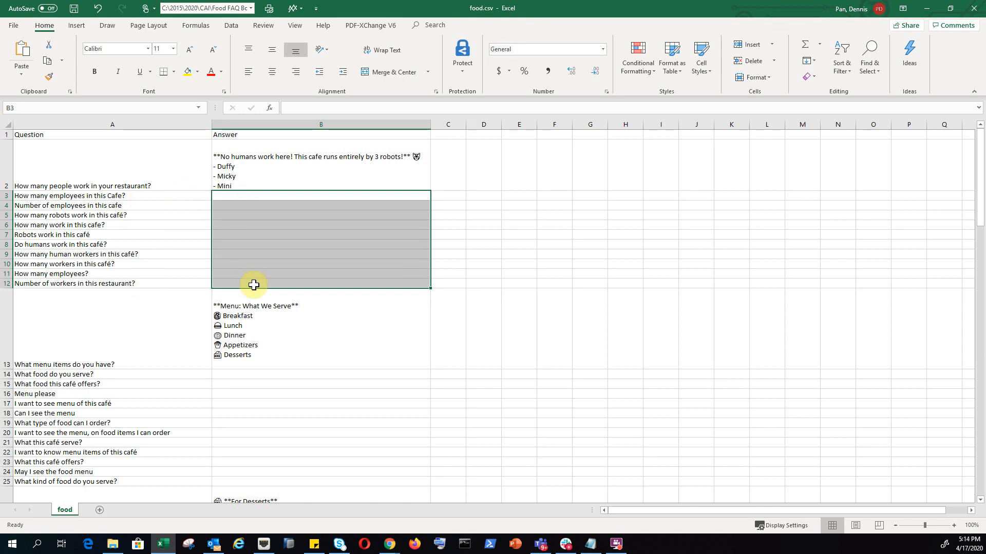
left_click(229, 203)
left_click(94, 234)
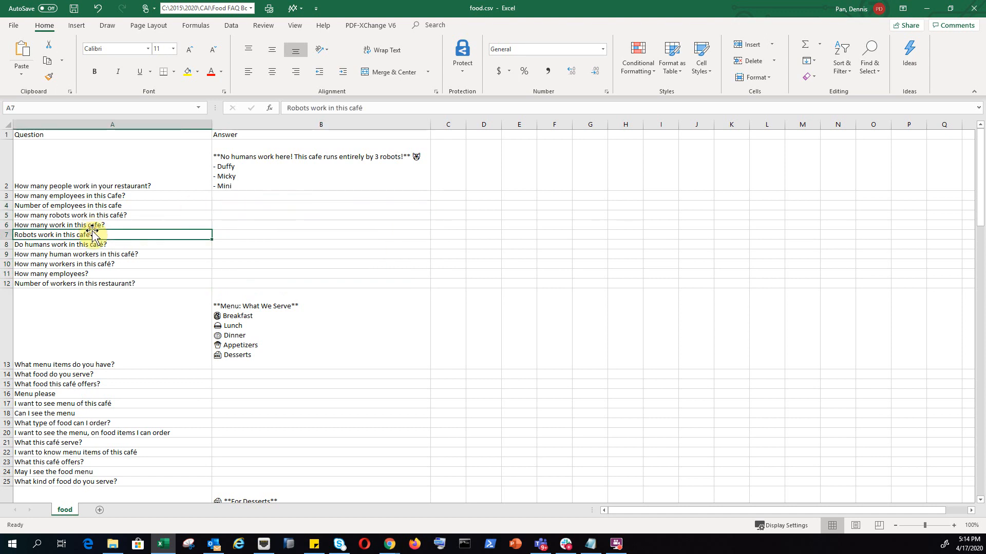
left_click(218, 237)
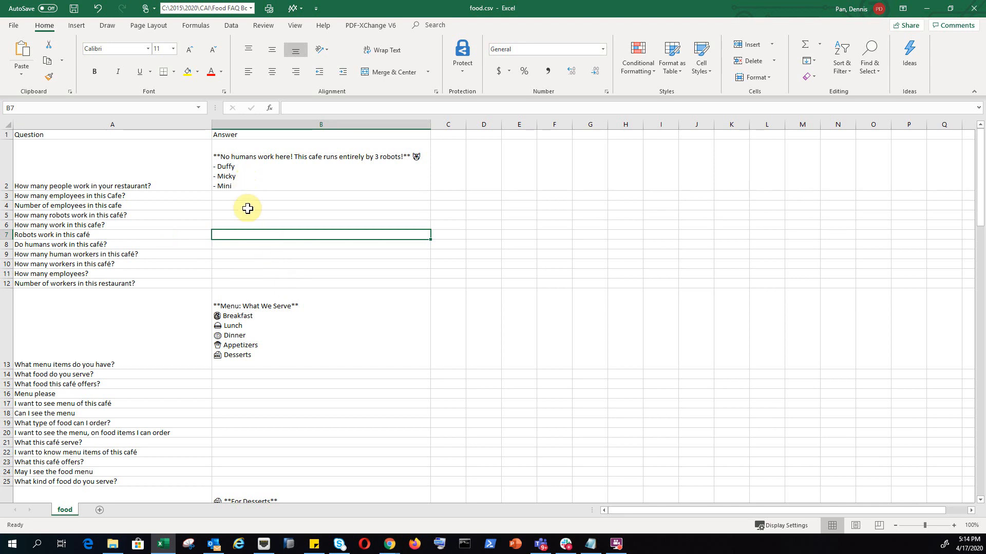
left_click_drag(241, 198, 251, 284)
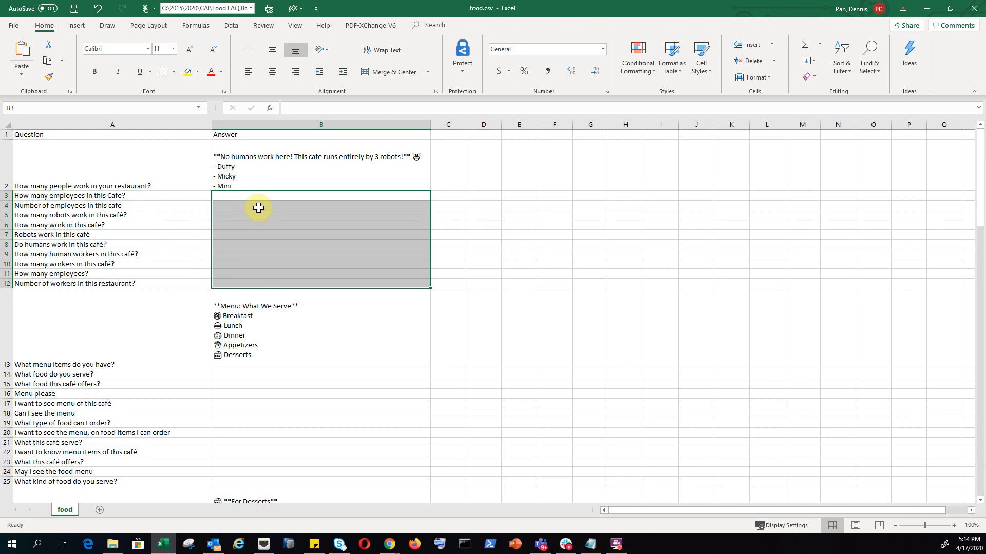
Step: Review the question groups and answers for staff, menu, desserts, appetizers and breakfast in food.csv
left_click(186, 294)
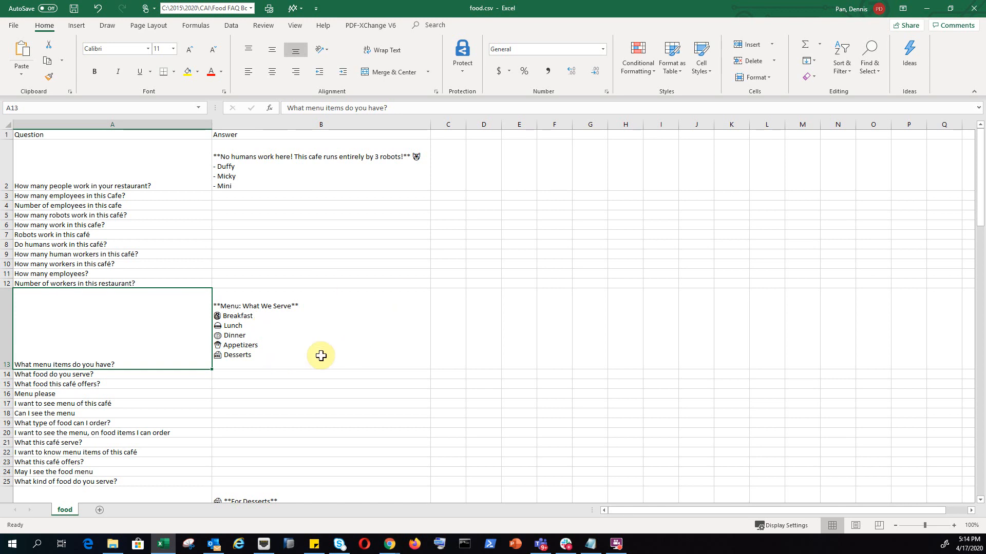
left_click(304, 184)
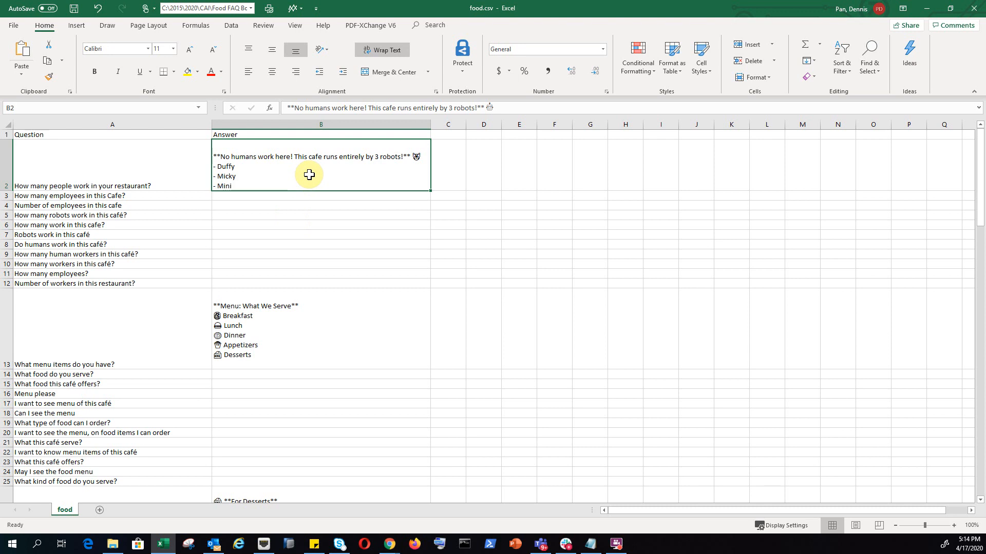
left_click(310, 294)
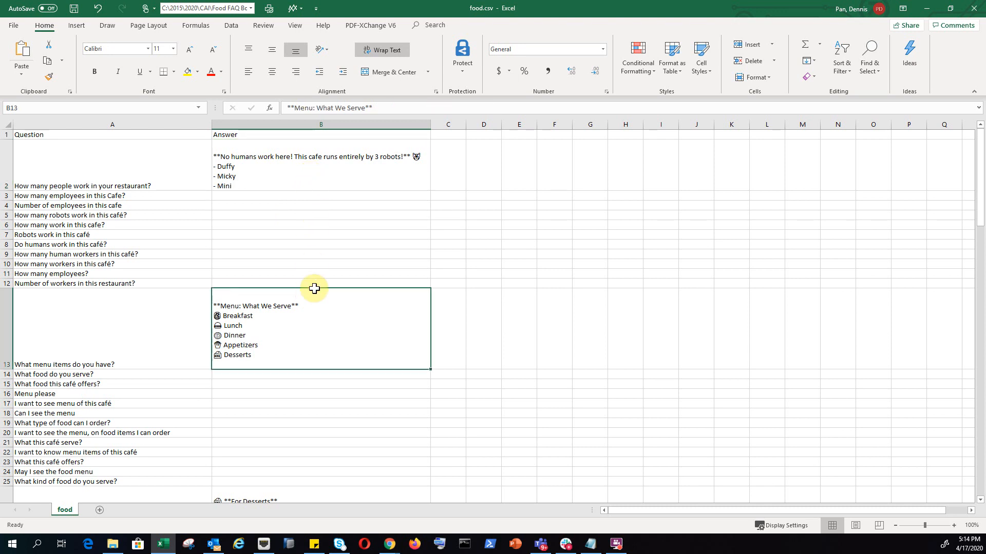
scroll(359, 251, "down", 1)
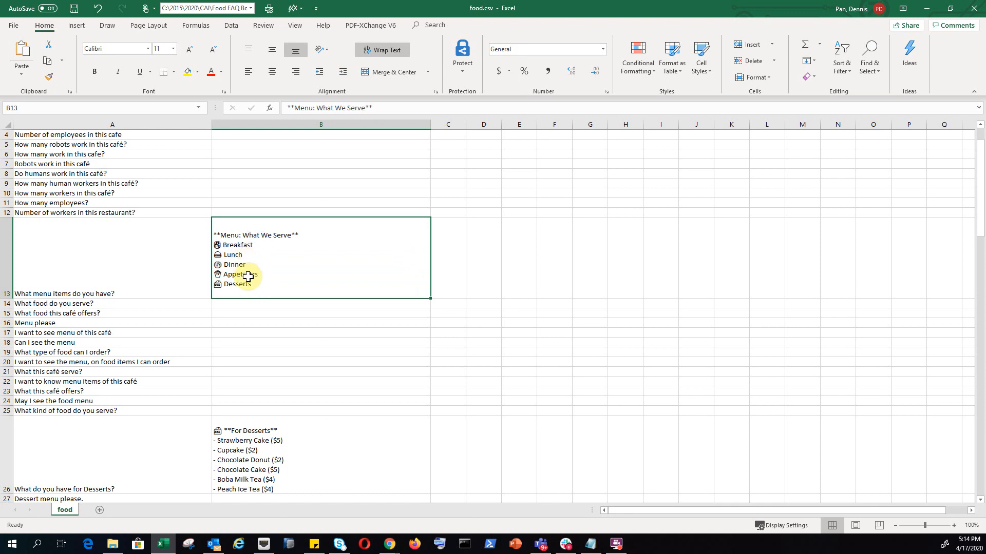
scroll(248, 293, "down", 3)
left_click(234, 355)
scroll(277, 317, "down", 2)
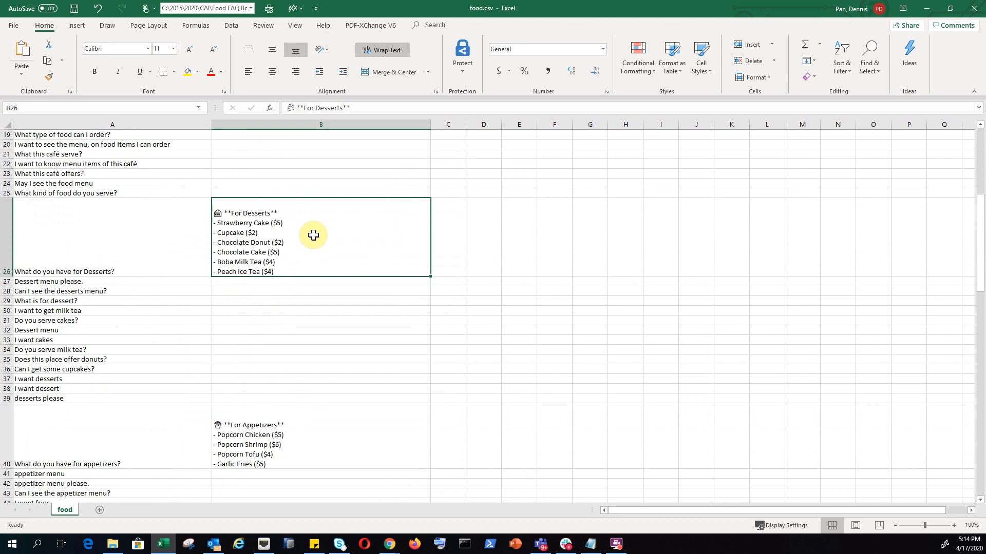
scroll(303, 249, "down", 4)
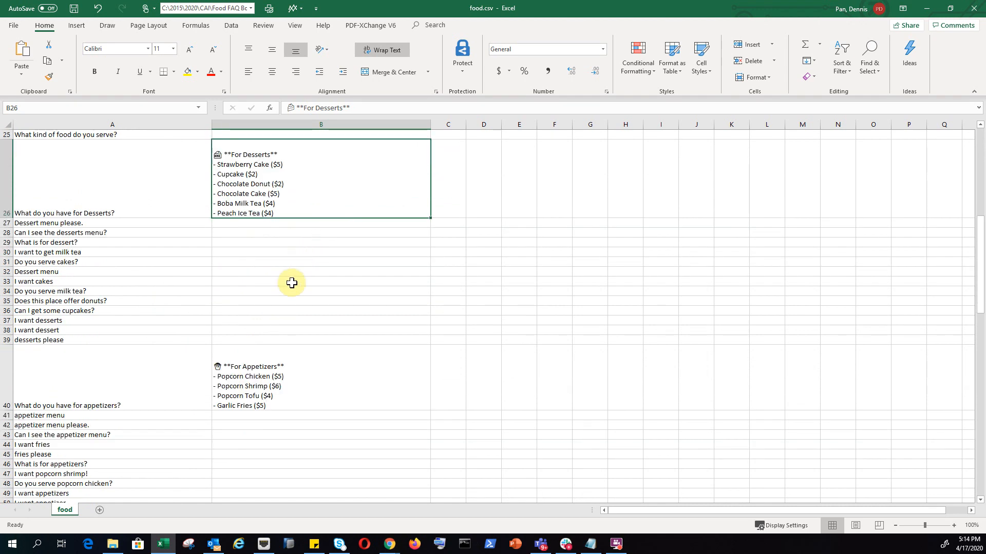
left_click(248, 262)
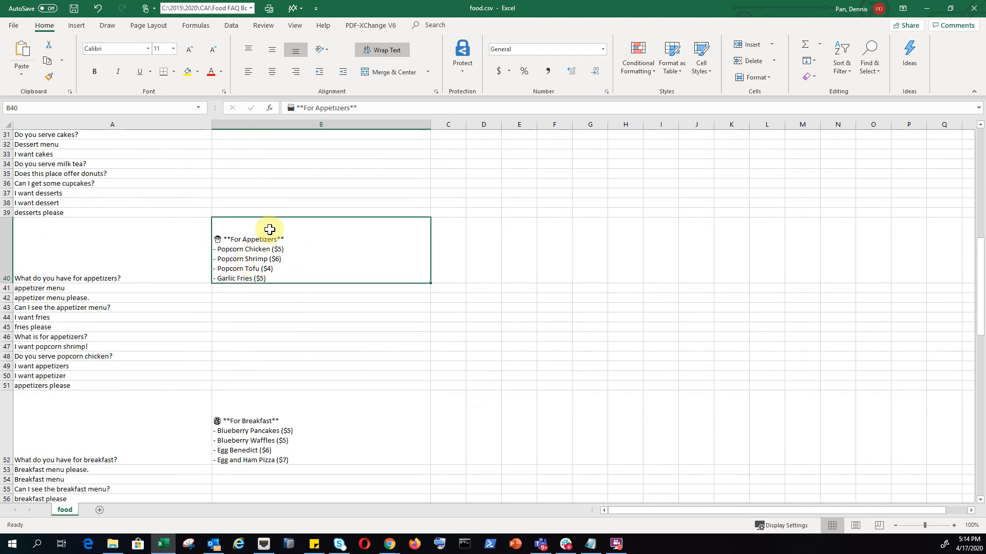
scroll(260, 266, "down", 3)
left_click(239, 327)
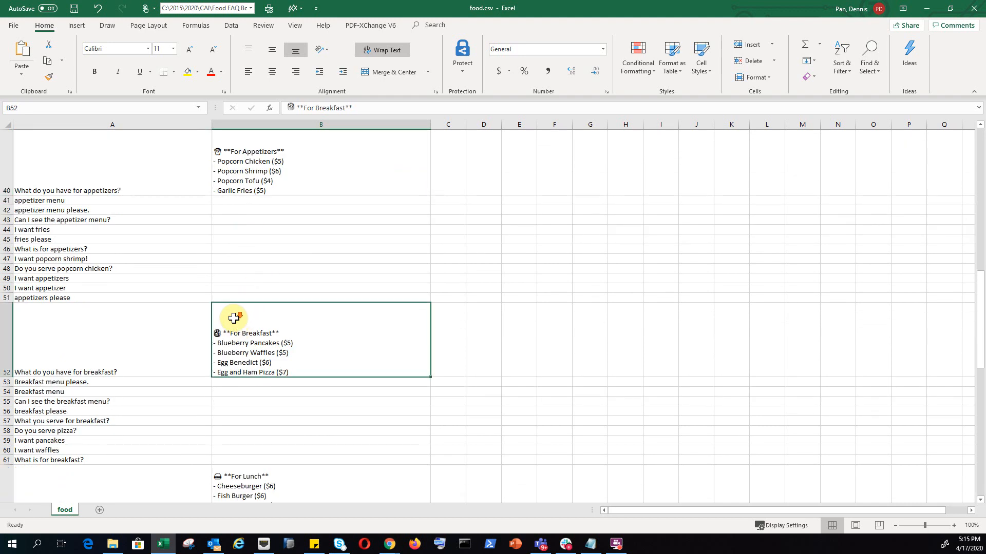
Step: Review the lunch, dinner, operating hours and address answers in the rest of food.csv
scroll(229, 313, "down", 3)
left_click(235, 330)
scroll(226, 321, "down", 5)
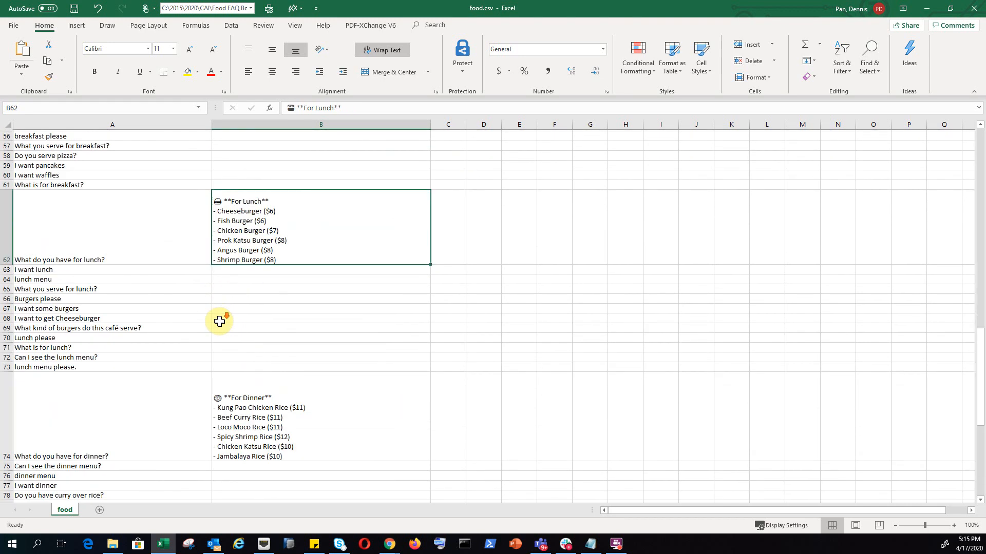
left_click(235, 290)
scroll(229, 308, "down", 2)
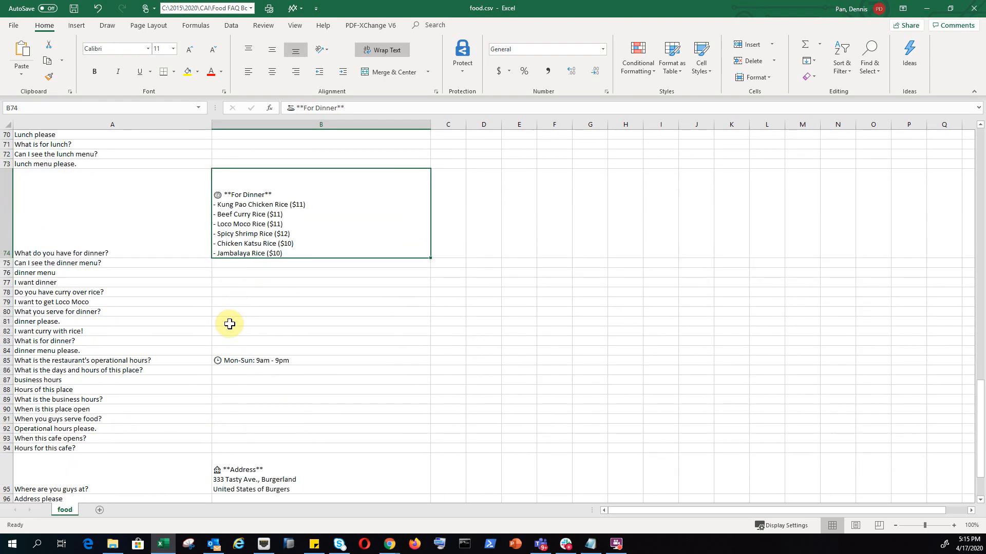
left_click(220, 359)
scroll(207, 337, "down", 3)
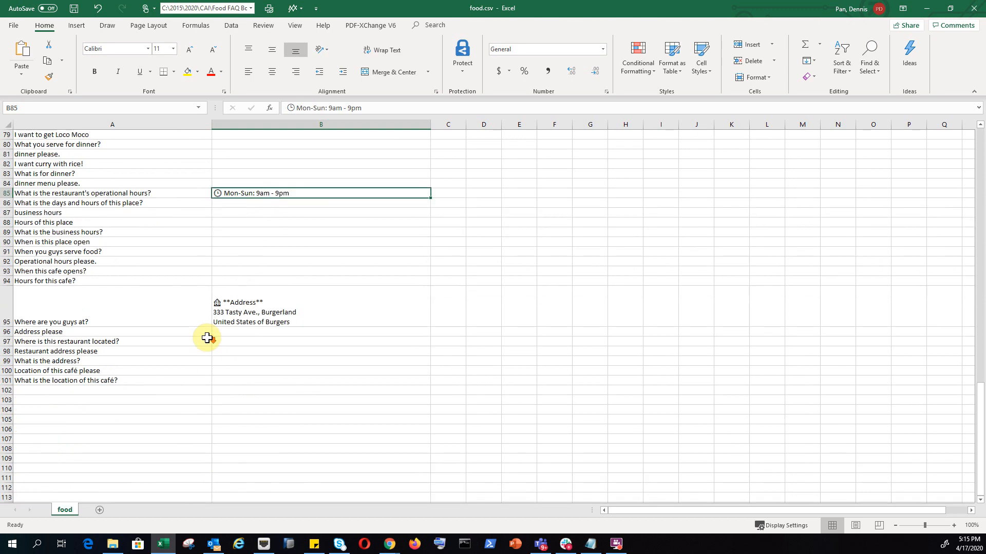
left_click(246, 322)
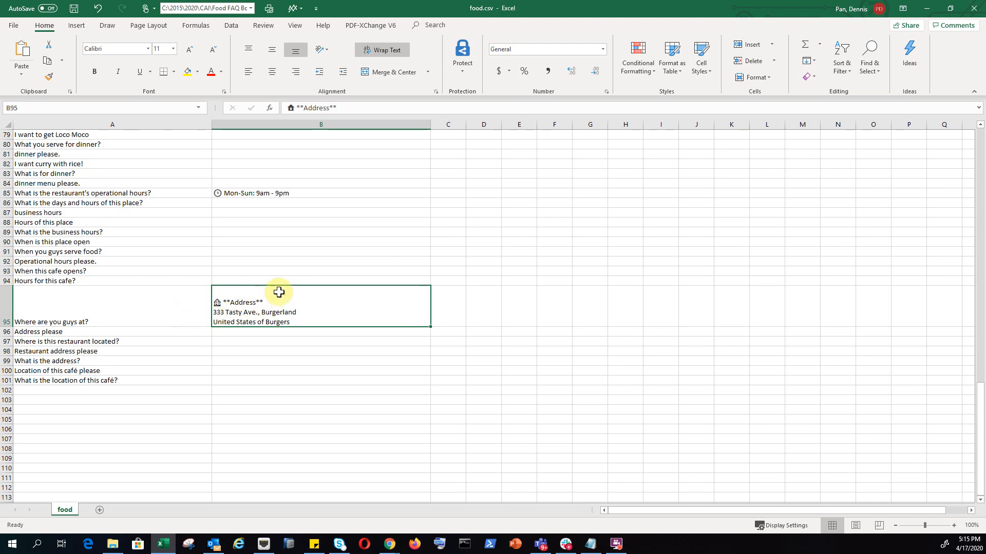
Step: Return to the beginning of food.csv and examine the Markdown bold markers, emoji and dash list in the staff answer in B2
scroll(270, 294, "up", 2)
scroll(260, 277, "up", 10)
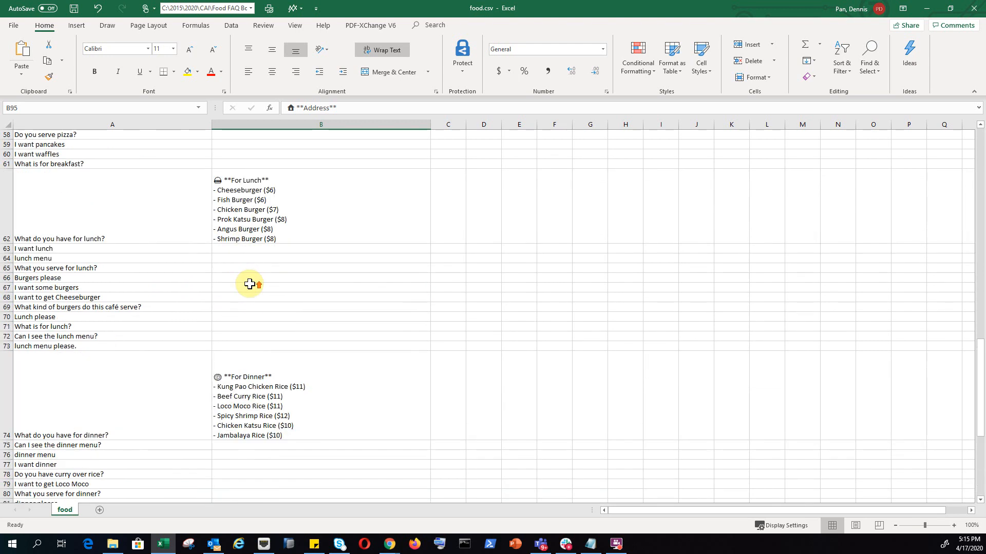
left_click(982, 137)
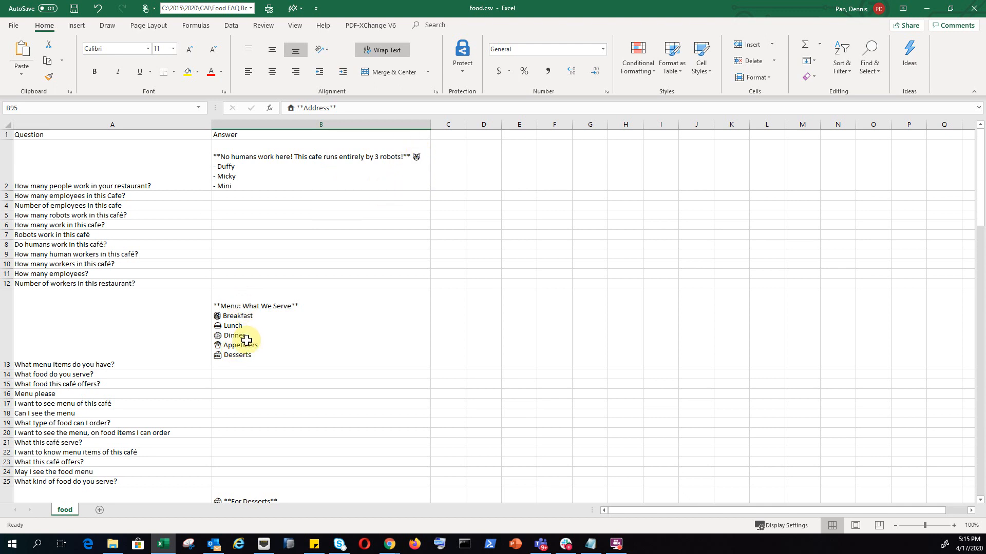
left_click(416, 158)
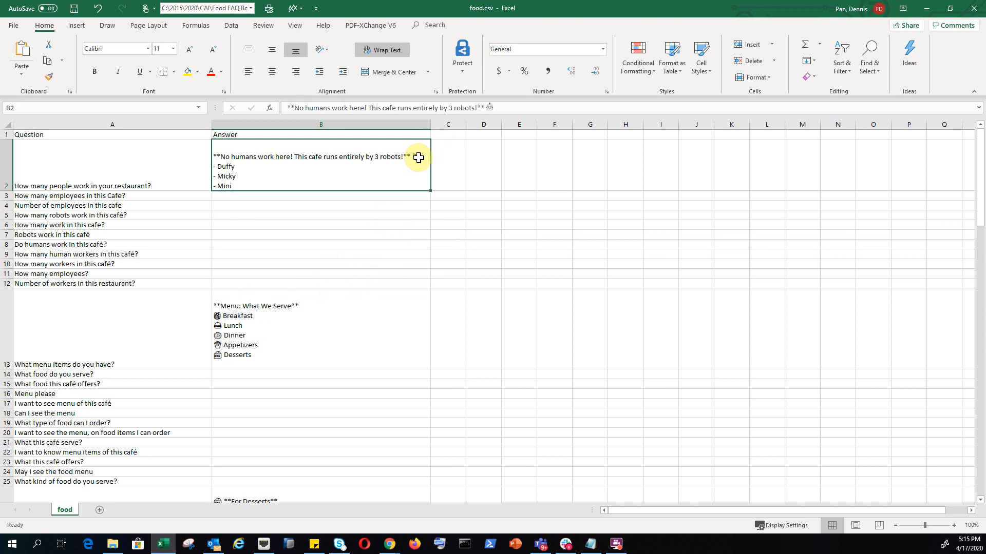
double_click(416, 158)
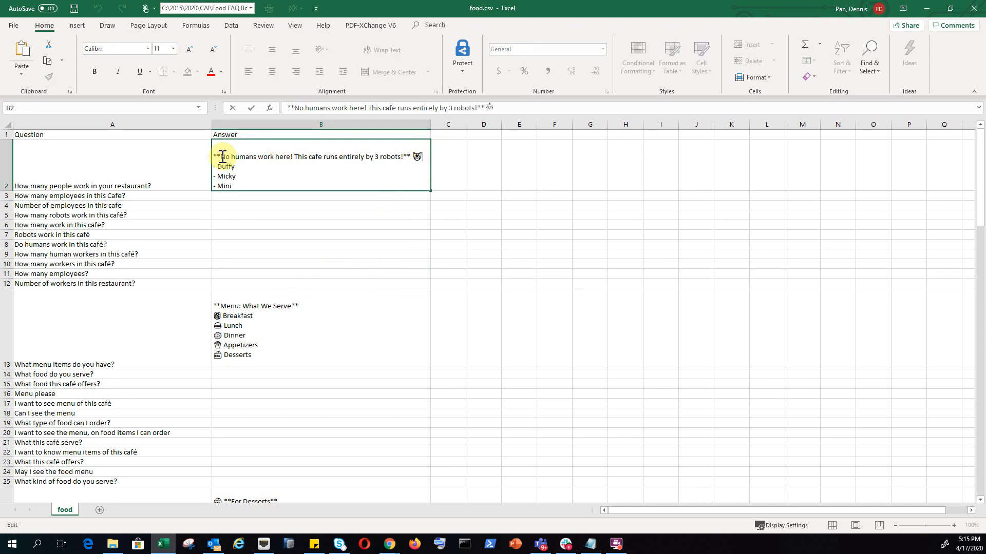
left_click_drag(221, 157, 314, 156)
left_click(311, 165)
left_click_drag(220, 156, 213, 157)
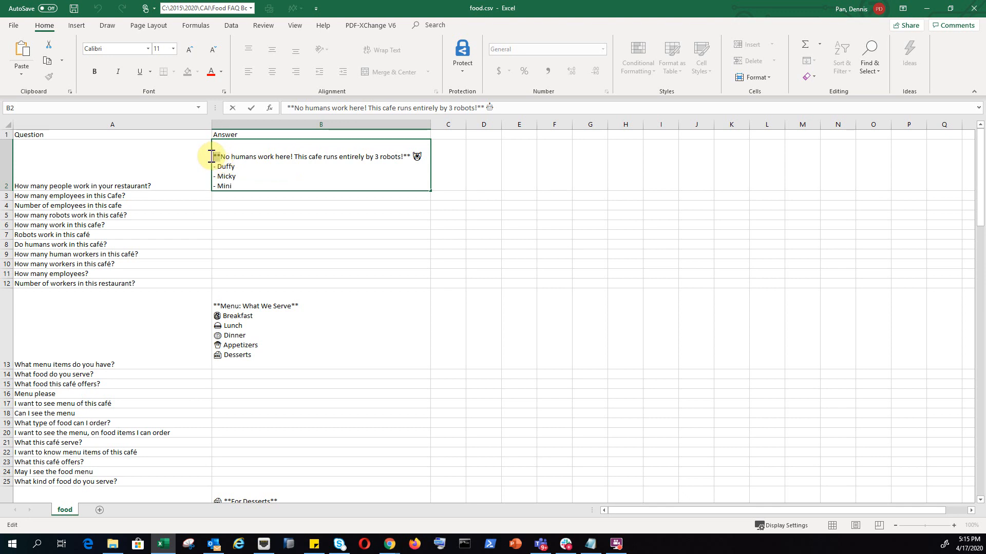
left_click(399, 157)
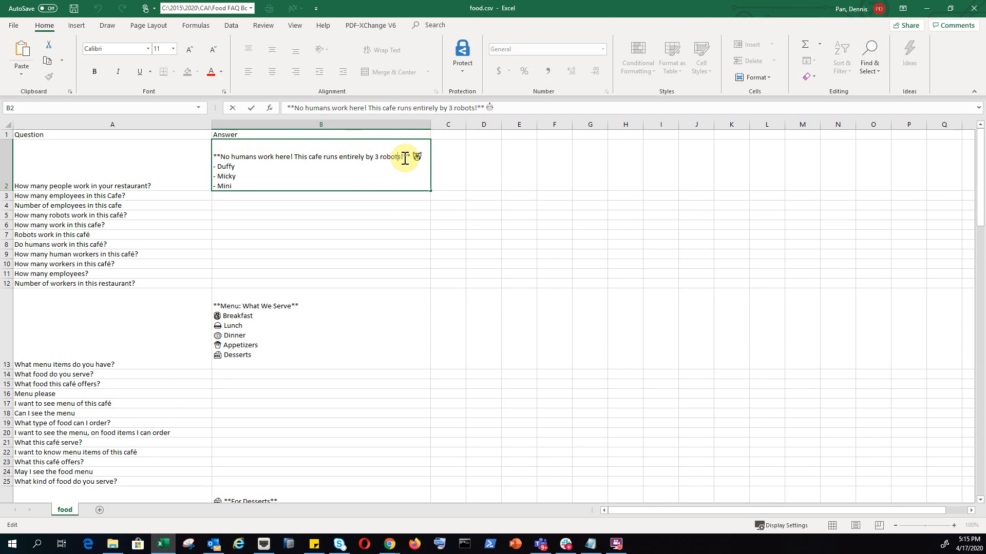
left_click_drag(404, 158, 411, 160)
left_click(401, 162)
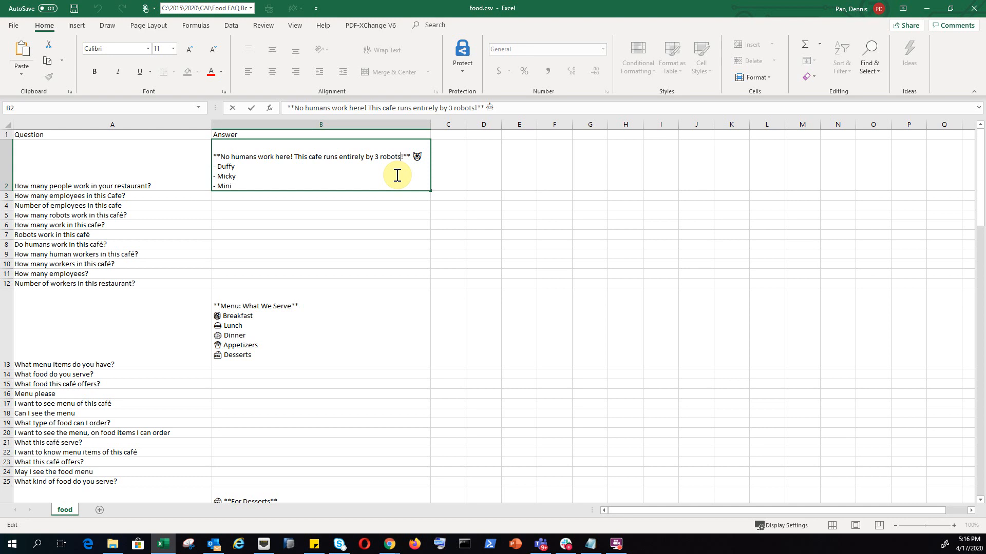
left_click(420, 156)
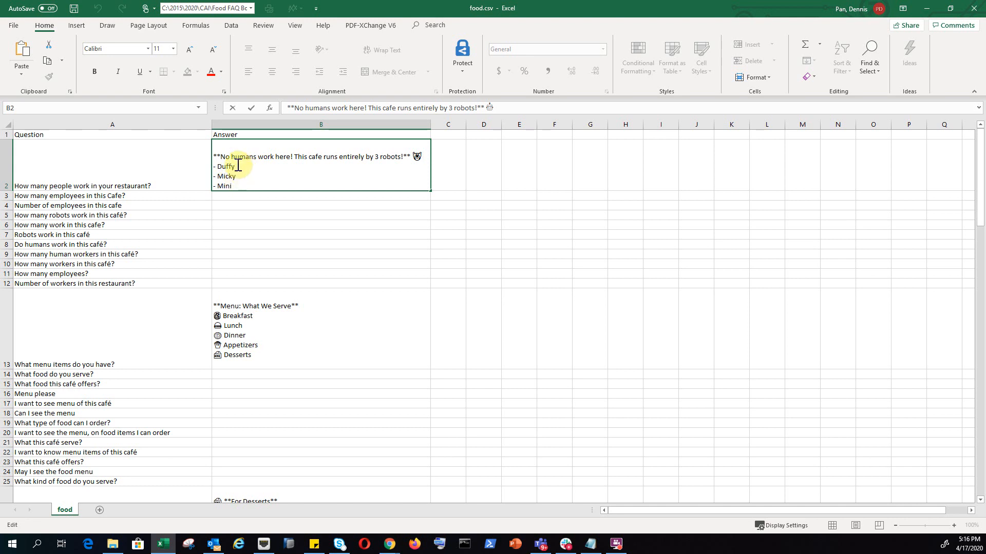
Step: Examine the formatting of the menu answer in B13 and the desserts answer in B26, and check the Question and Answer column headings
left_click(235, 331)
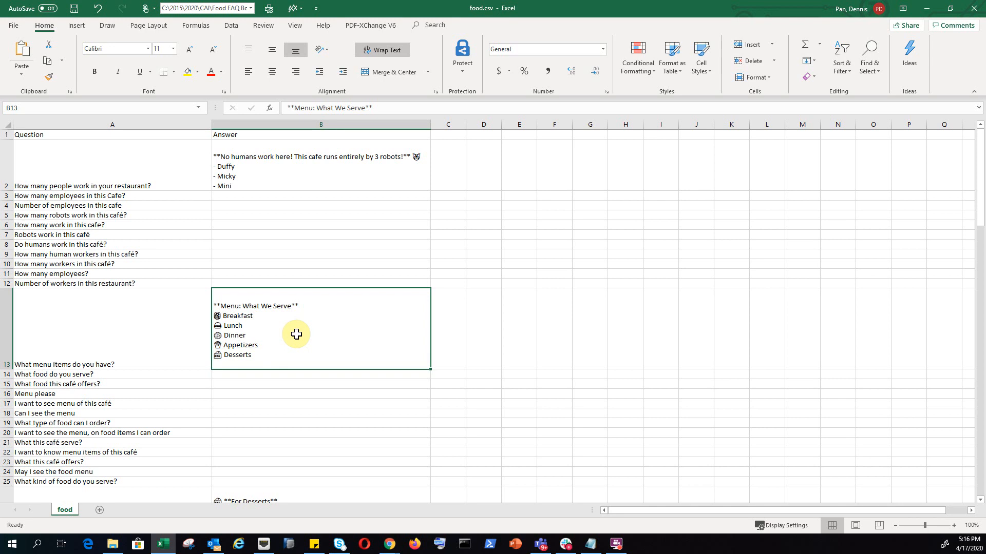
scroll(296, 334, "down", 1)
scroll(296, 334, "down", 3)
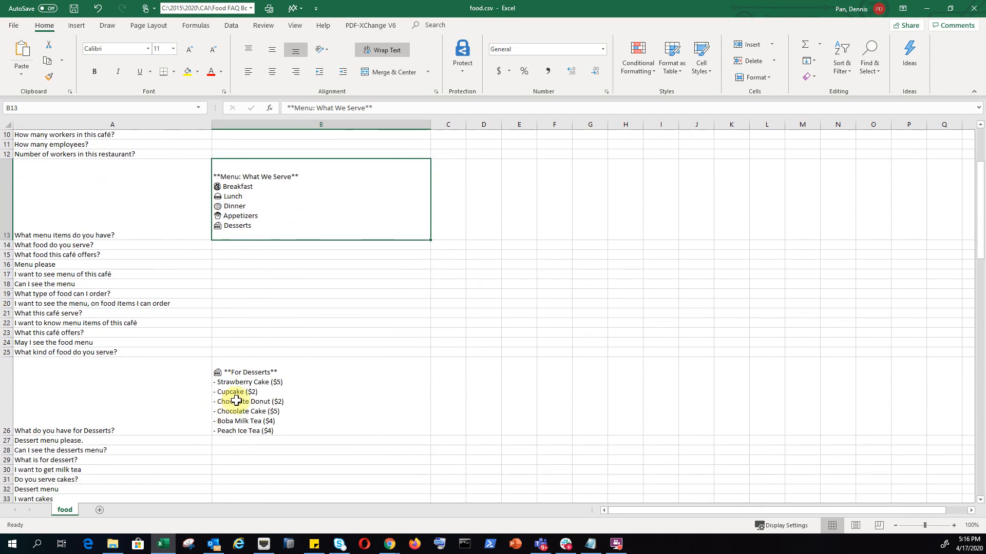
left_click(291, 362)
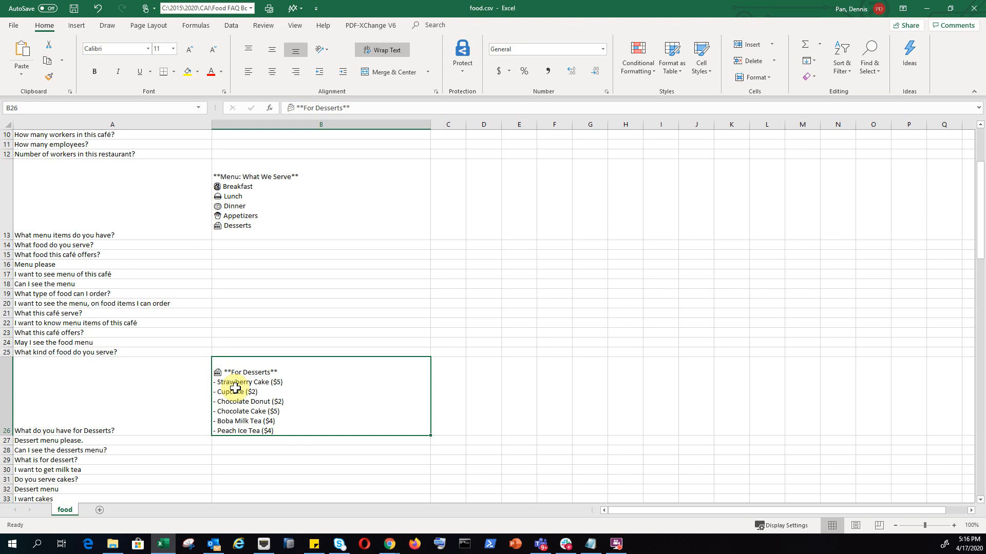
scroll(223, 333, "up", 3)
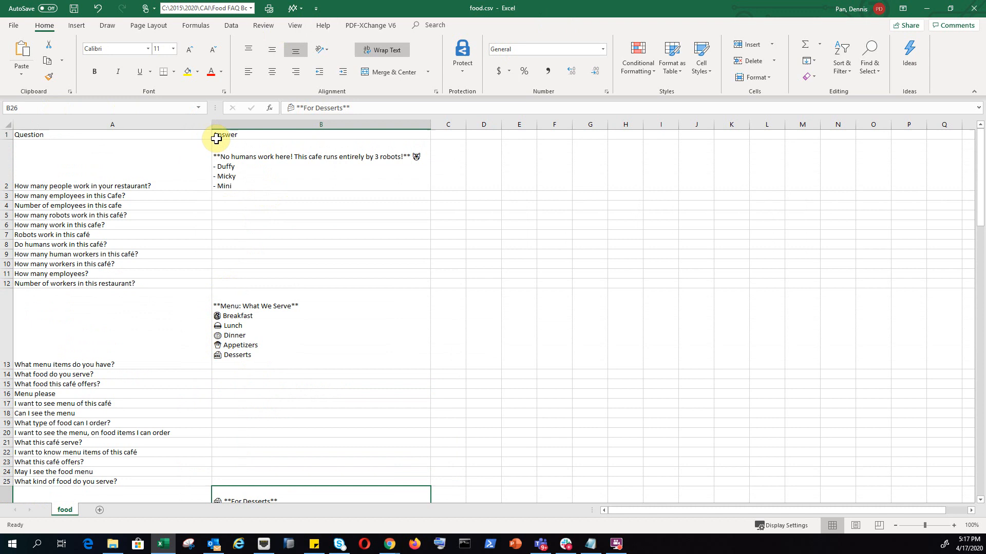
left_click(151, 136)
Step: Switch to the browser and upload food.csv from the Food FAQ Bot folder to the cafe-robotica-2020 bot, finishing with the upload dialog closed
left_click(926, 9)
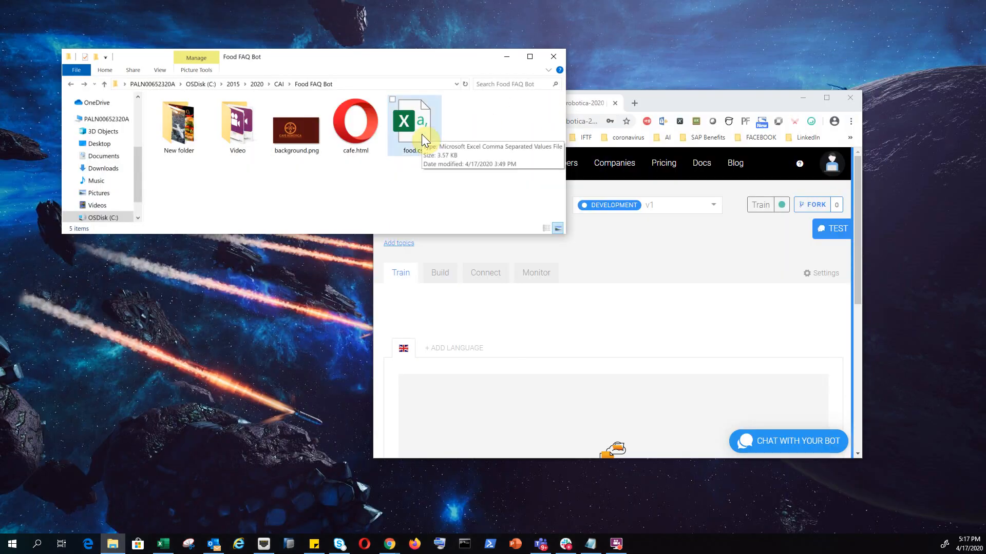
left_click(661, 97)
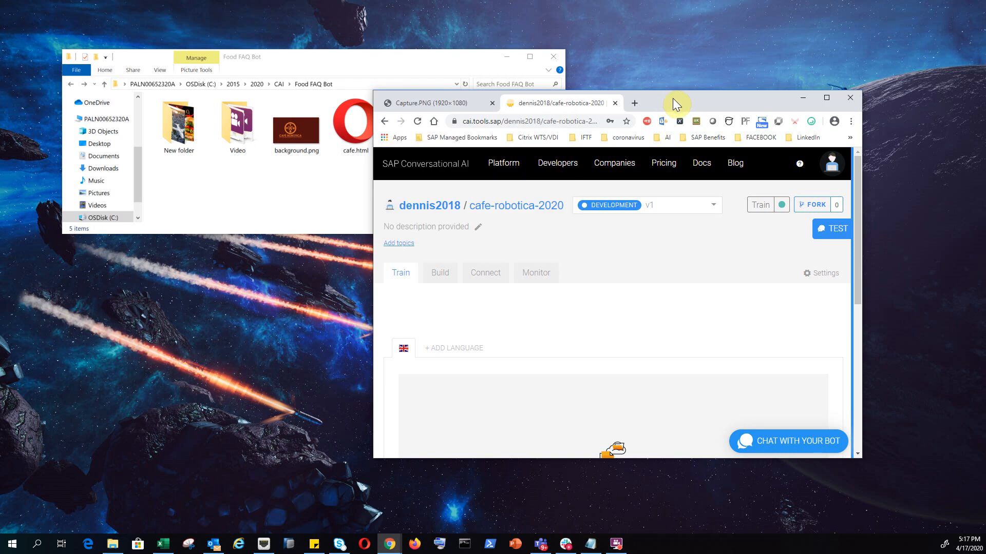
left_click_drag(660, 97, 700, 97)
left_click(405, 119)
left_click_drag(405, 119, 611, 433)
left_click(870, 366)
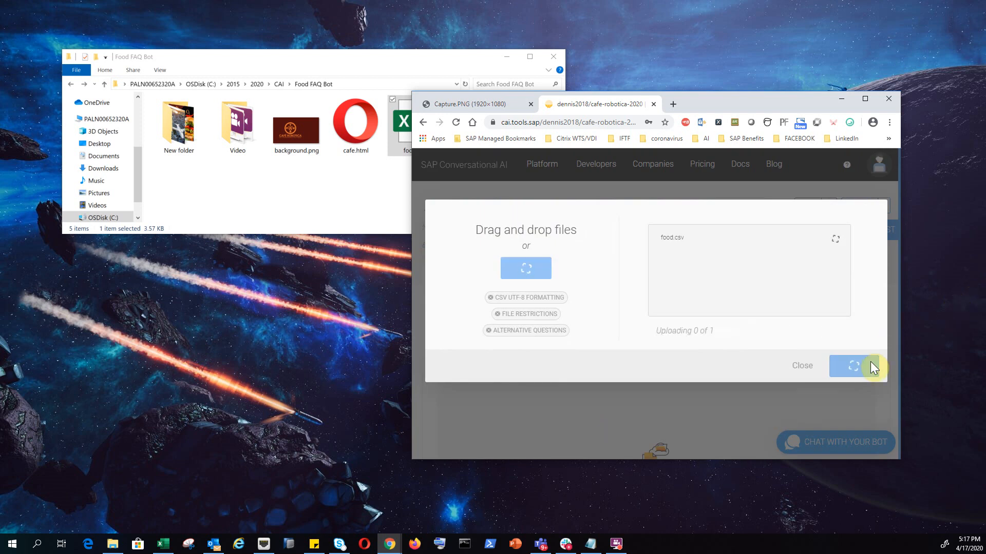
left_click(865, 98)
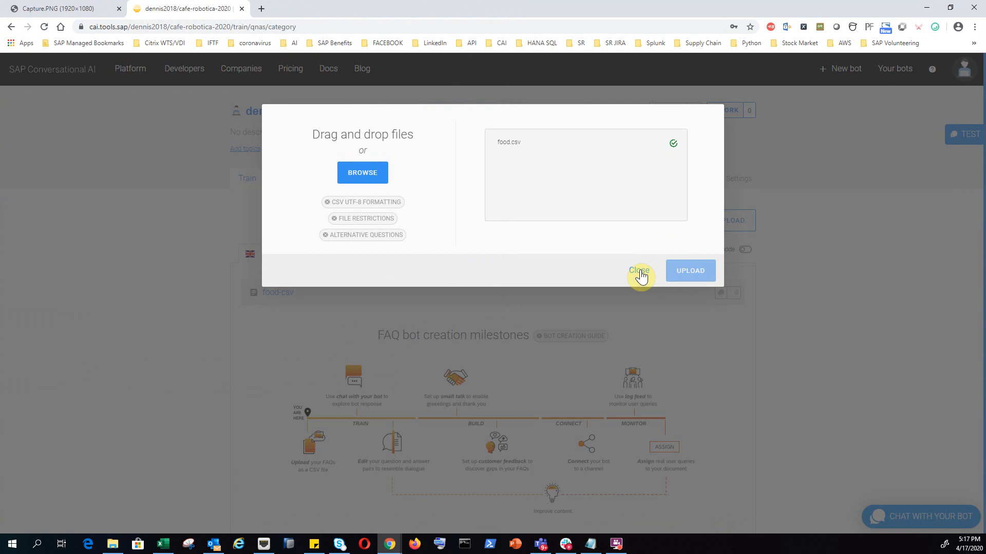
left_click(640, 272)
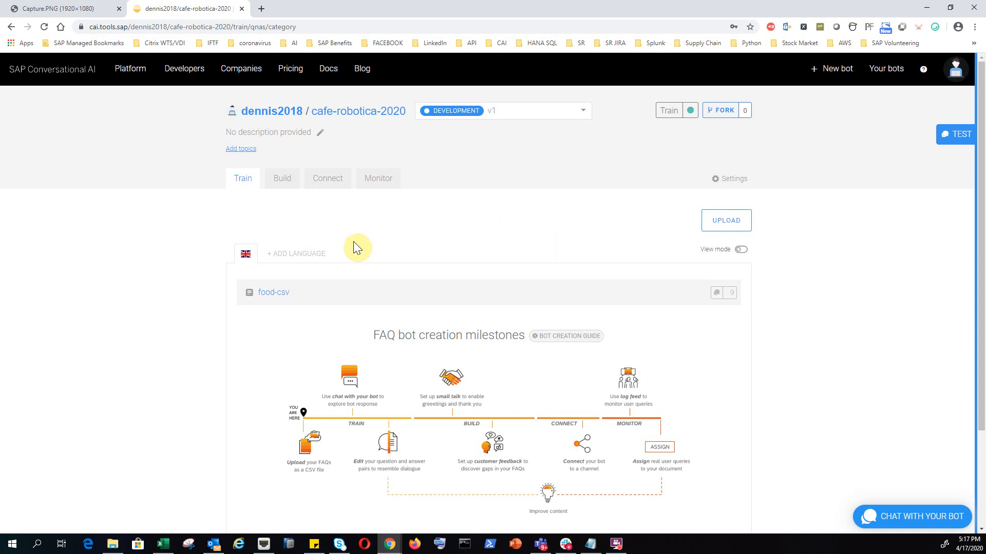
Step: Open the food-csv document and review its imported questions and answers
left_click(274, 294)
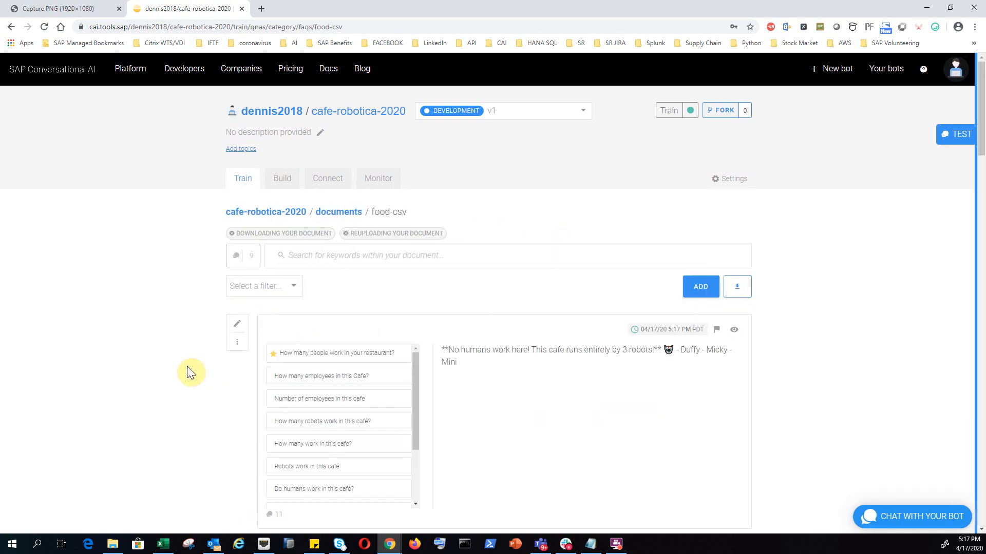
scroll(169, 368, "down", 3)
scroll(168, 366, "down", 2)
scroll(169, 366, "up", 3)
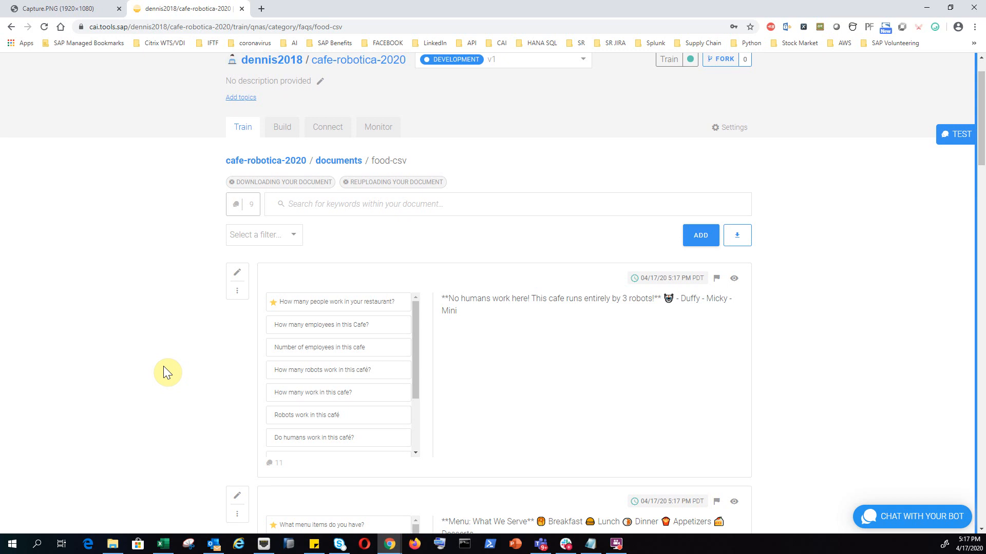
scroll(503, 280, "down", 1)
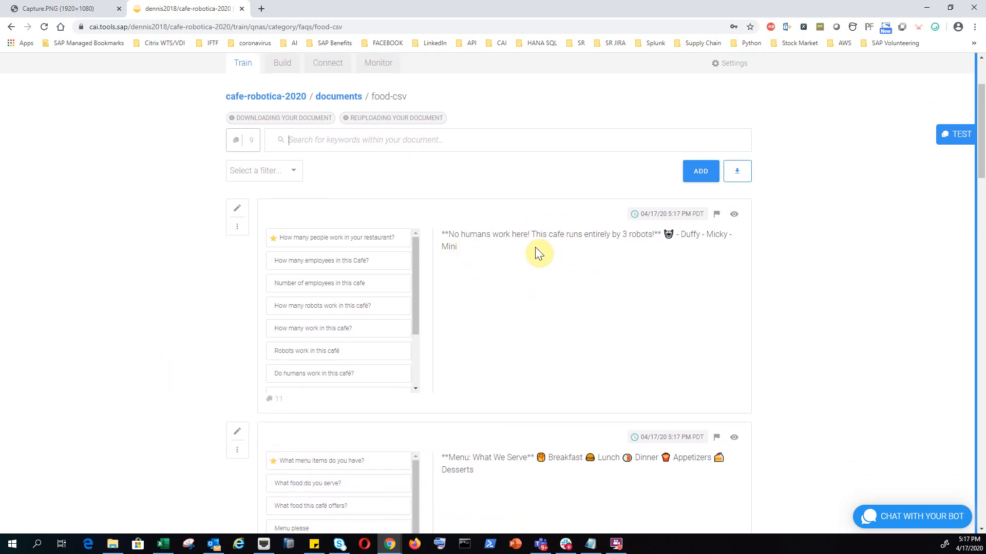
scroll(490, 331, "up", 1)
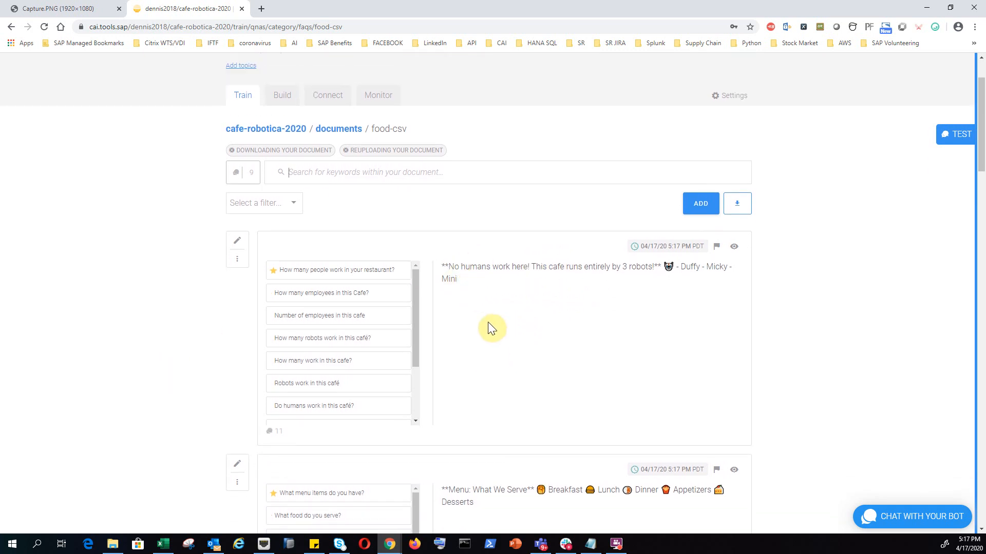
Step: Inspect the staff entry in edit mode and save it unchanged, and view the blank form for a new entry without adding one
left_click(238, 251)
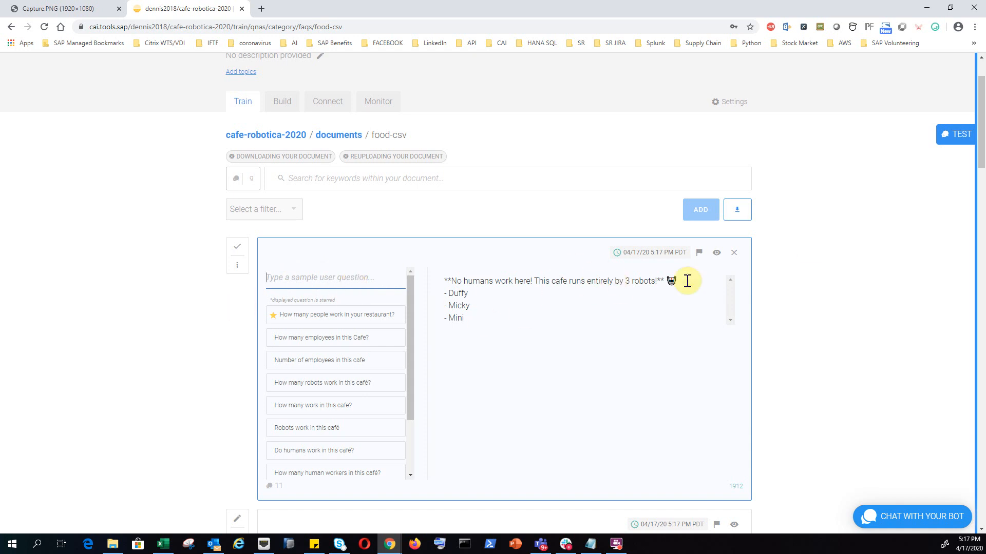
left_click(240, 249)
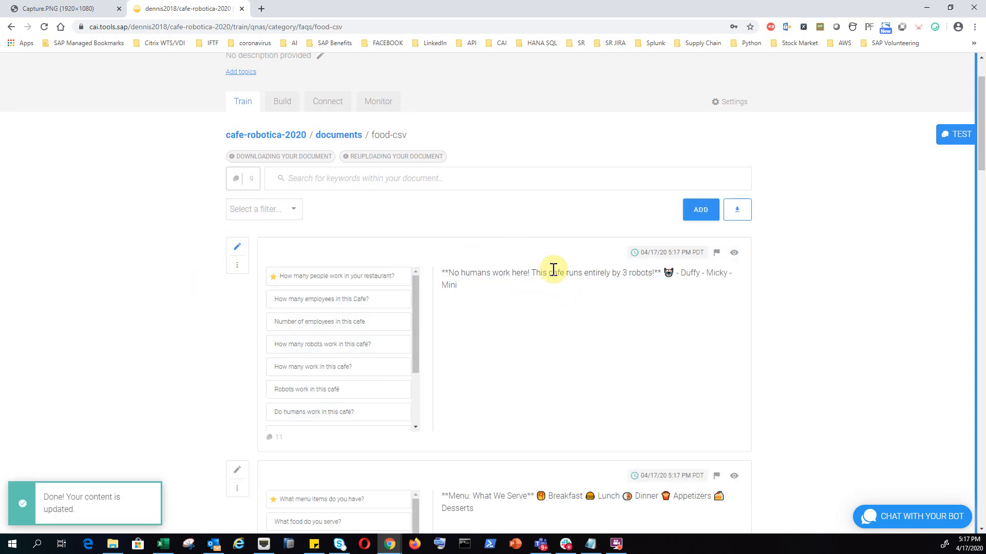
left_click(688, 212)
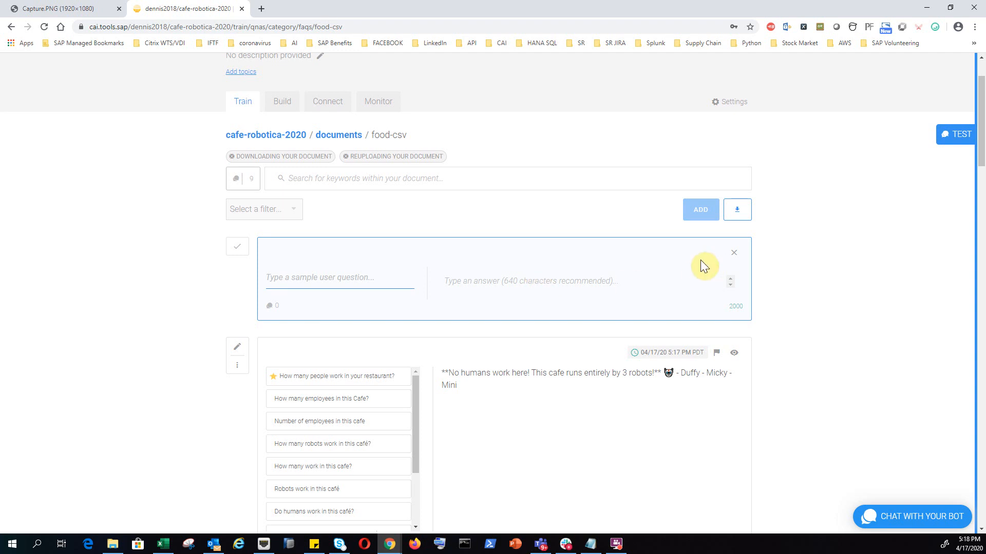
left_click(733, 254)
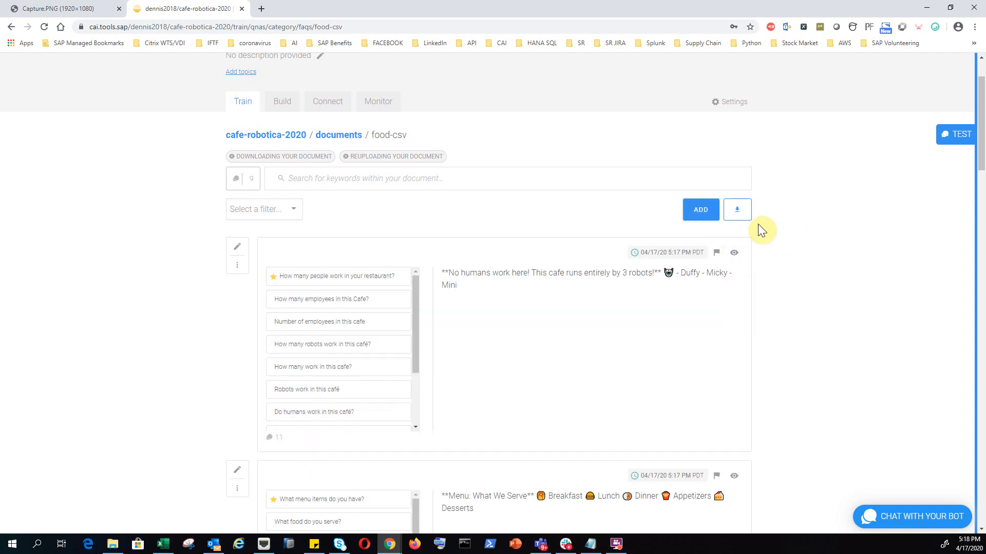
scroll(827, 232, "up", 2)
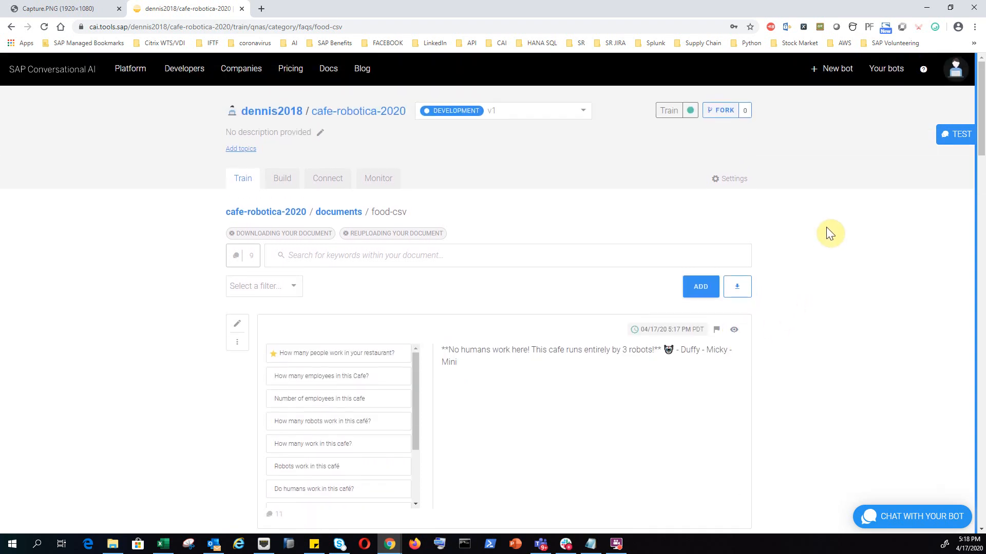
Step: Show the bot's skills and ask it "What food this café offers?" in the test chat
left_click(283, 180)
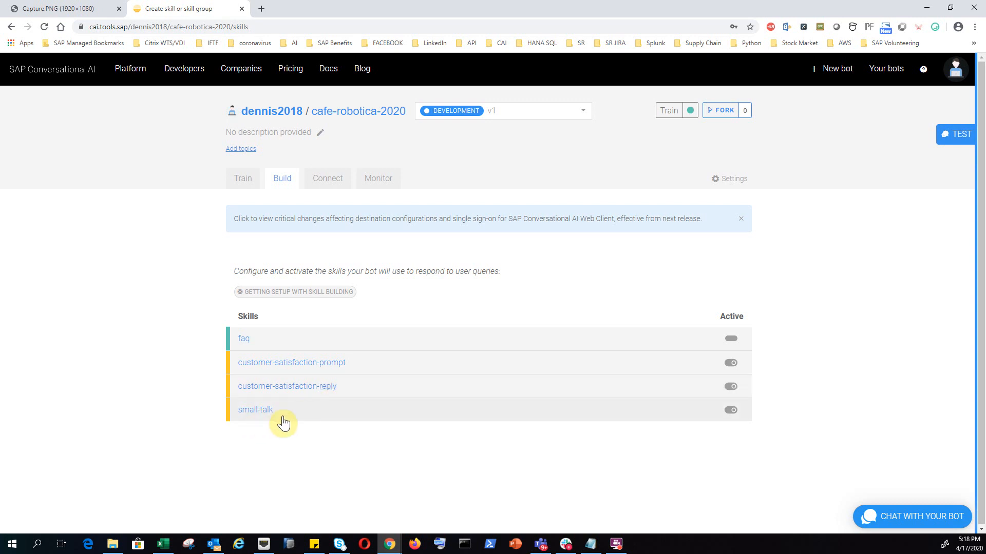
left_click(881, 516)
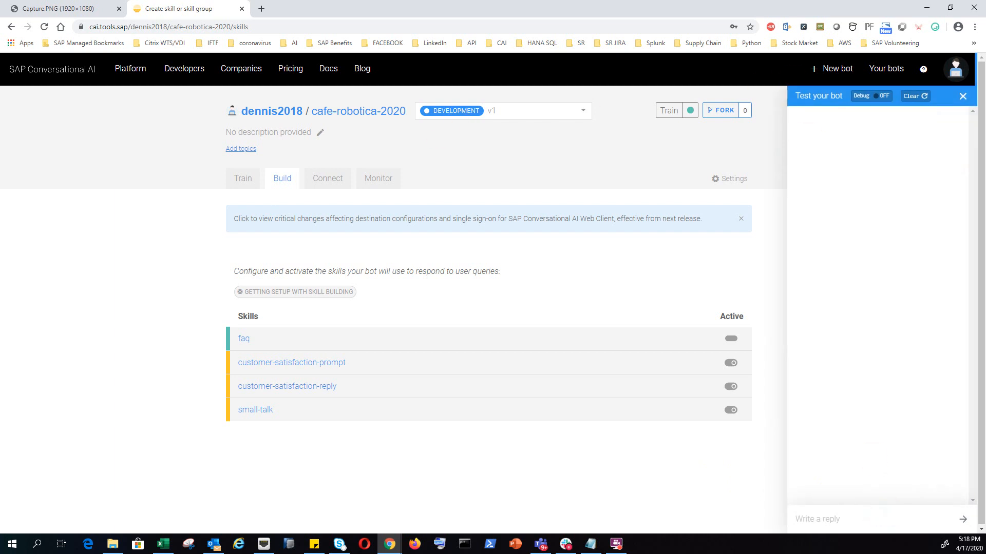
key("alt+Tab")
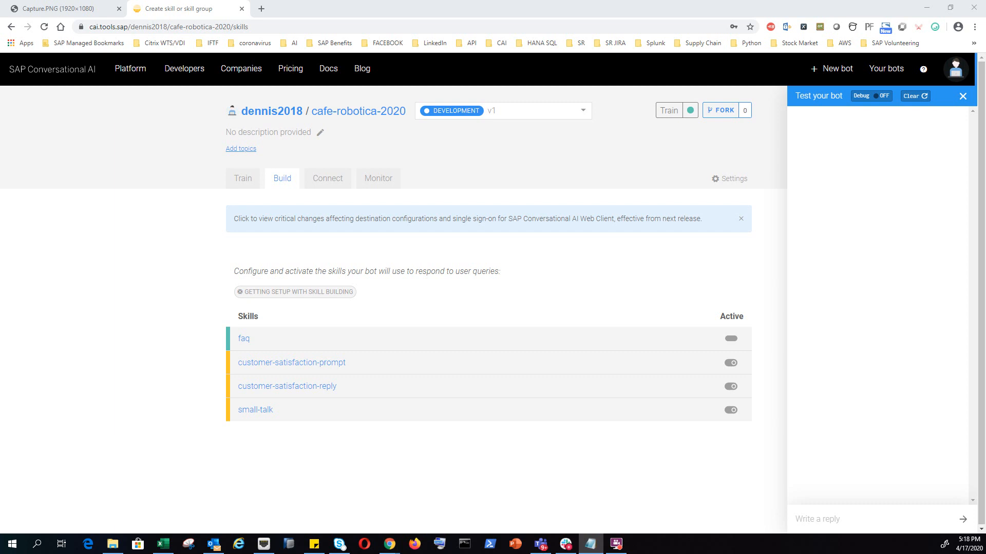
left_click(826, 518)
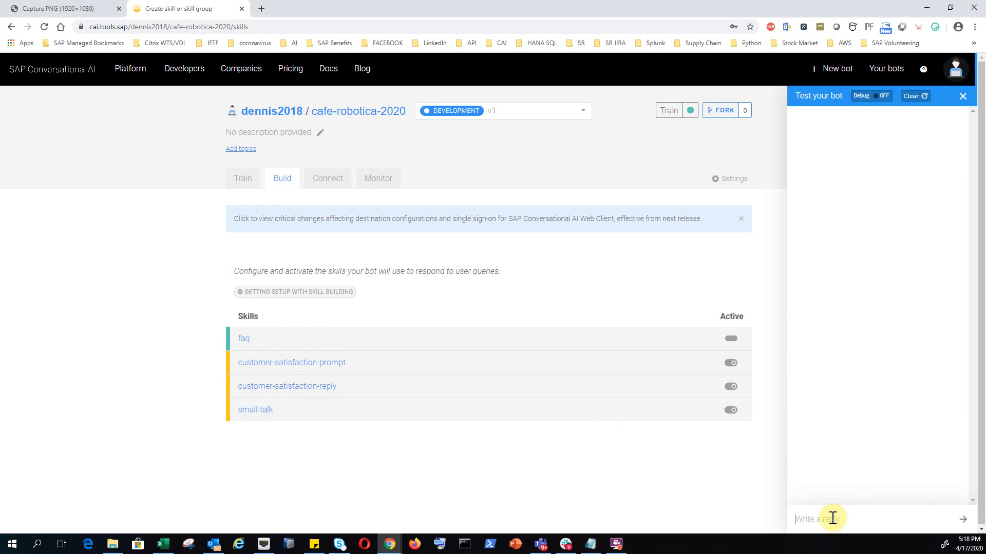
type("What food this café offers?")
left_click(962, 519)
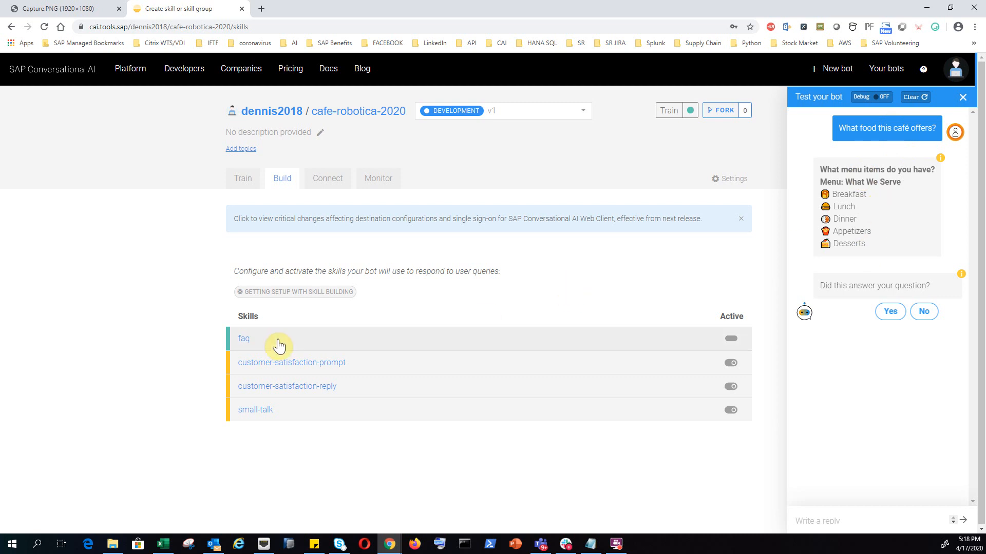
Step: Turn on debug mode for the test chat and answer Yes to "Did this answer your question?"
left_click(873, 97)
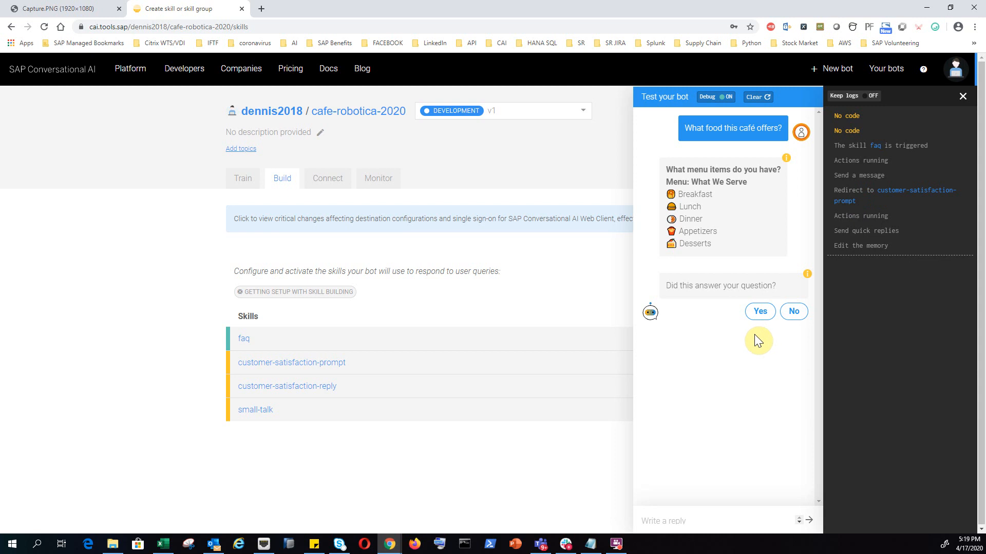
left_click(758, 312)
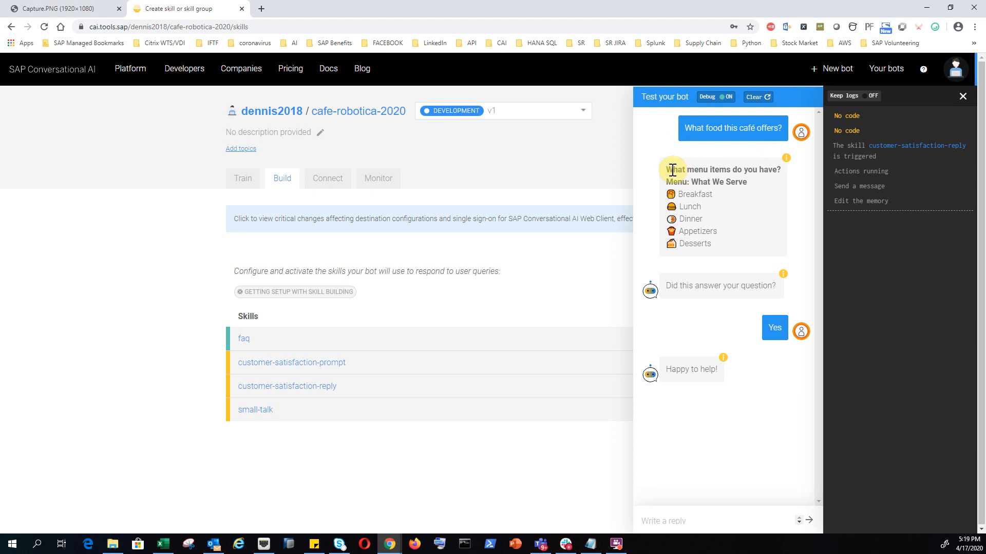
Step: Examine the matched question shown as the heading of the bot's menu reply
mouse_move(666, 170)
left_mouse_down()
mouse_move(782, 171)
mouse_move(659, 165)
left_mouse_up()
left_click(780, 171)
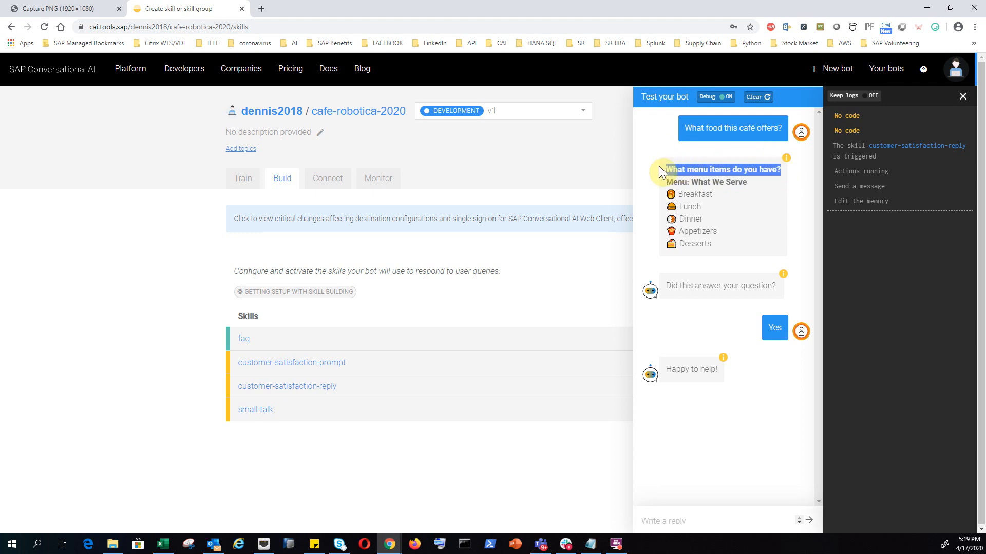
left_click(724, 169)
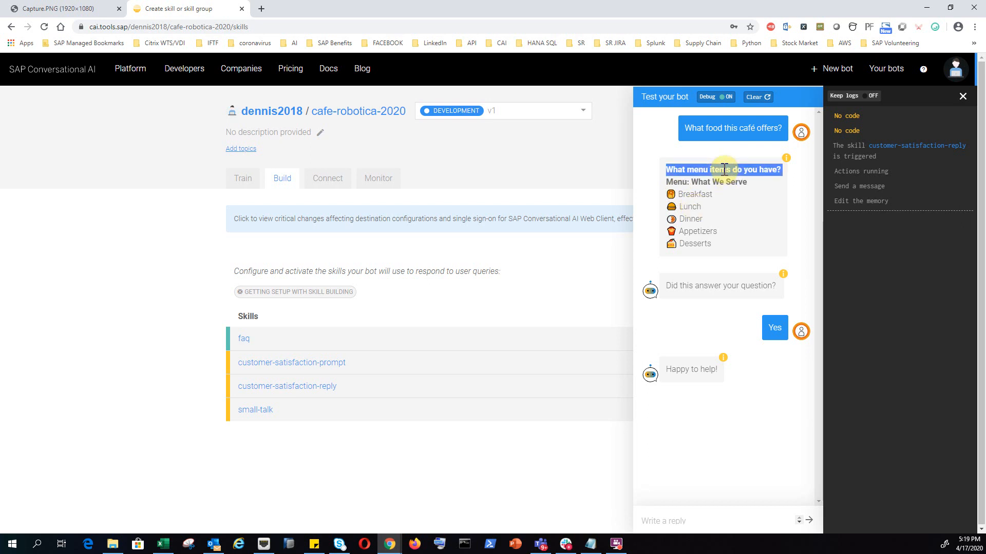
Step: Open the faq skill's actions and turn off debug mode in the test chat
left_click(723, 170)
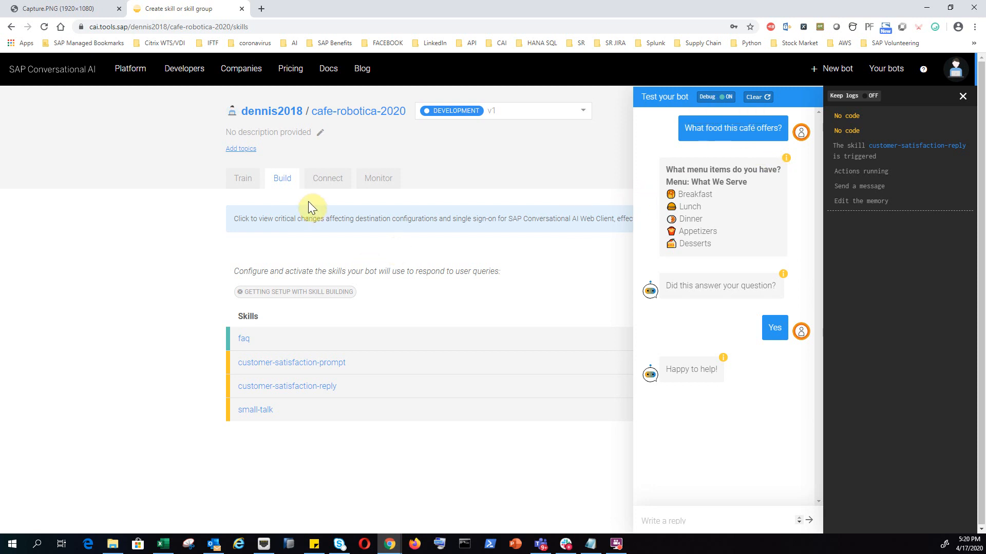
left_click(245, 341)
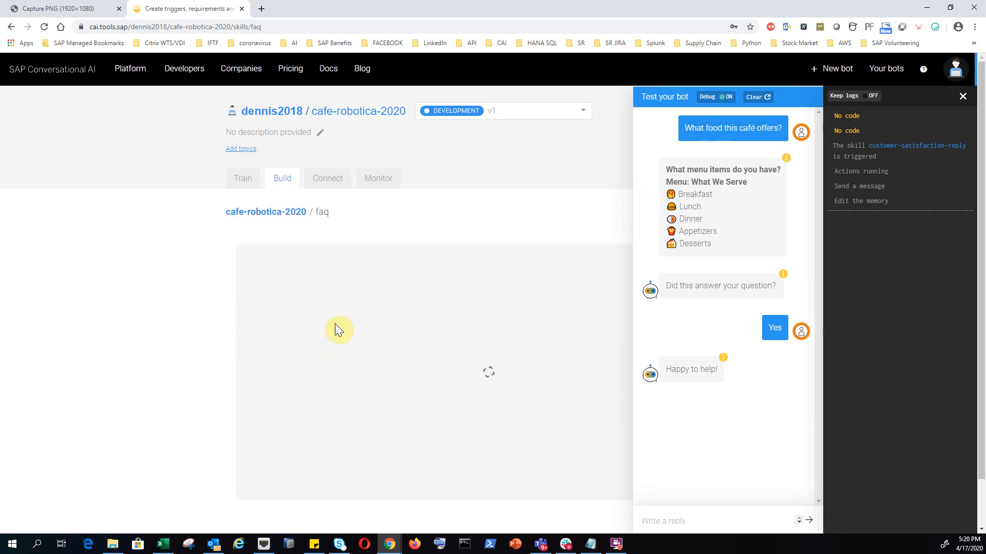
left_click(962, 96)
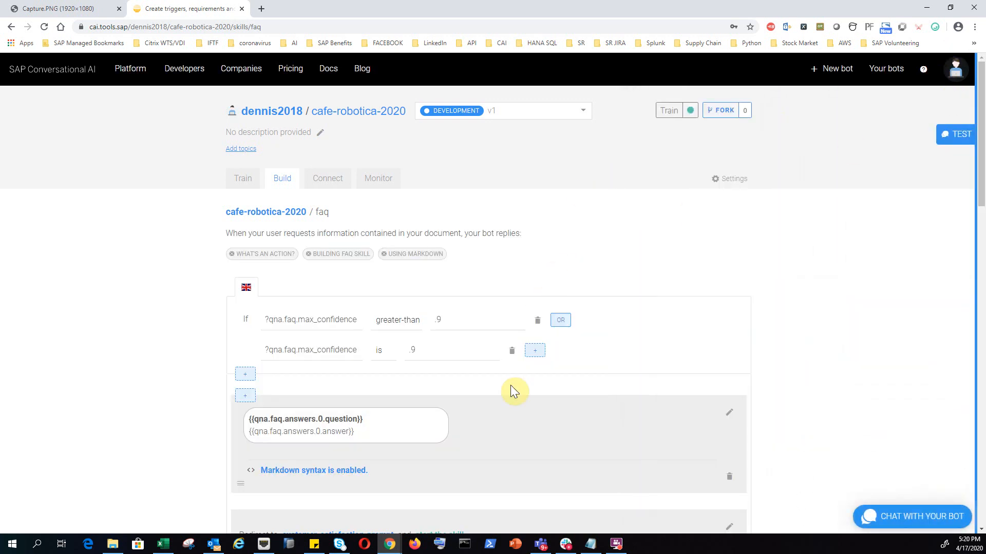
left_click(912, 516)
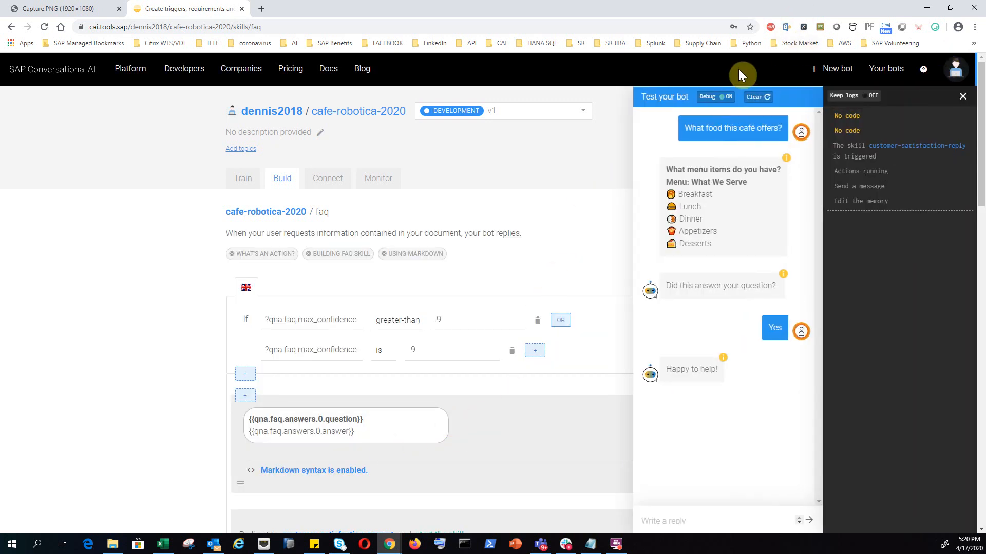
left_click(718, 101)
scroll(335, 409, "down", 2)
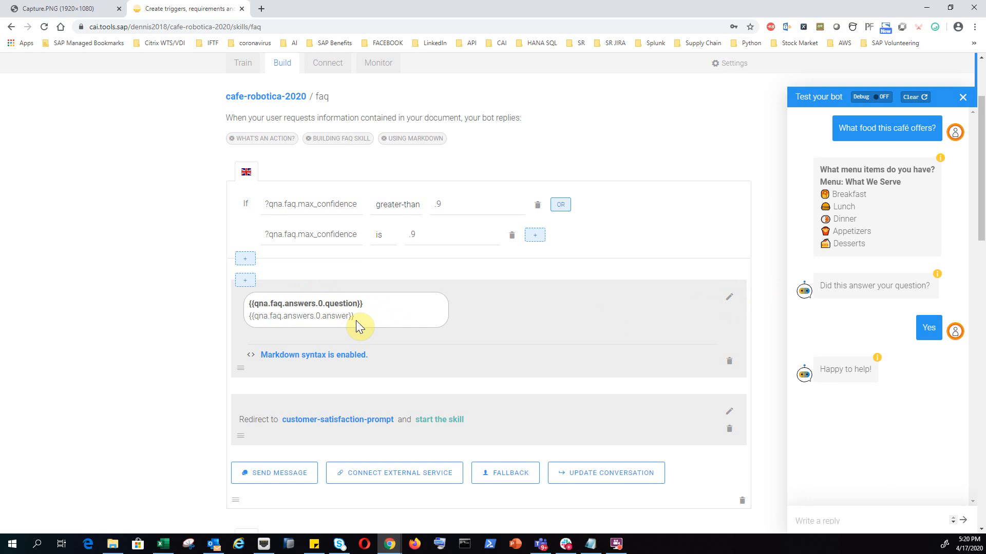
Step: Remove the **{{qna.faq.answers.0.question}}** line from the faq reply message, keeping only {{qna.faq.answers.0.answer}}, and save the message
left_click(729, 298)
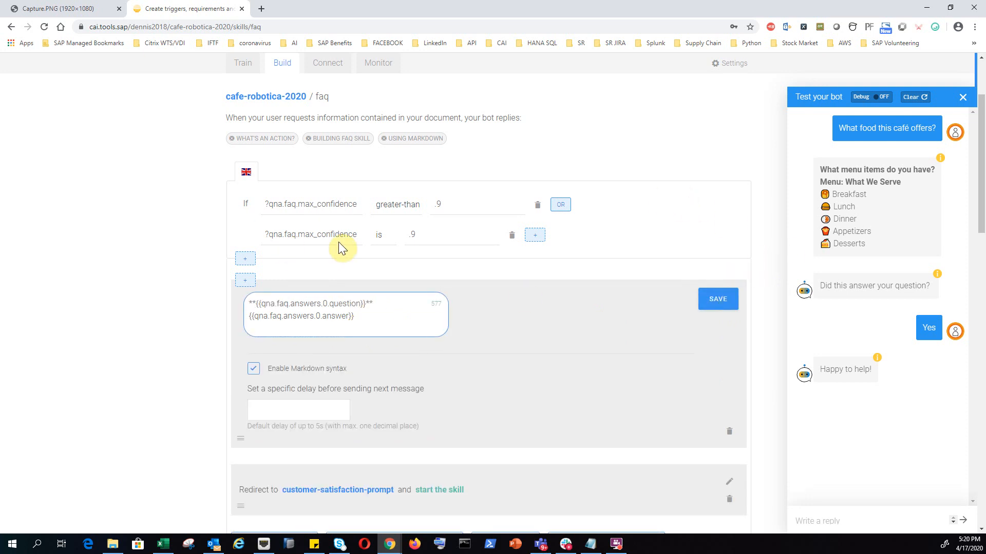
left_click_drag(377, 306, 205, 297)
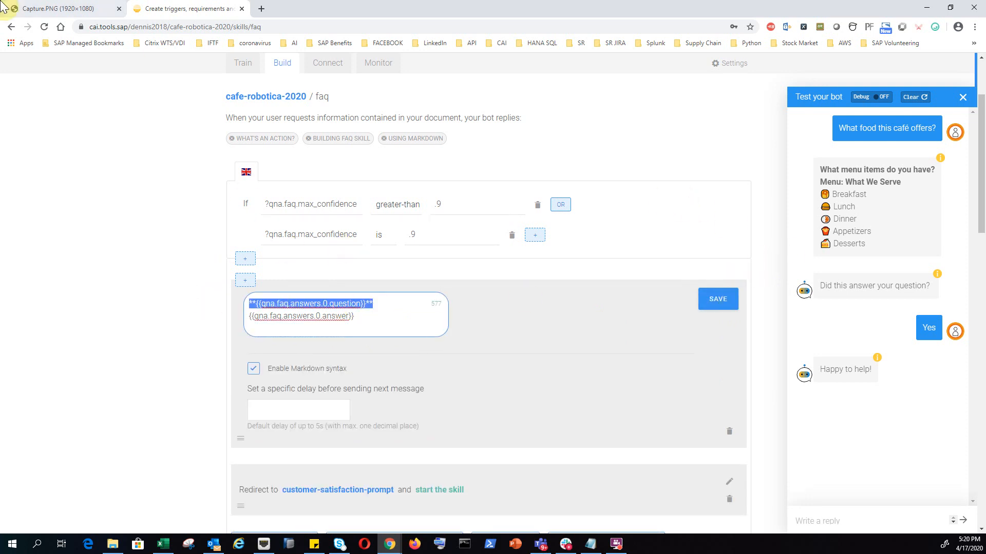
key("Delete")
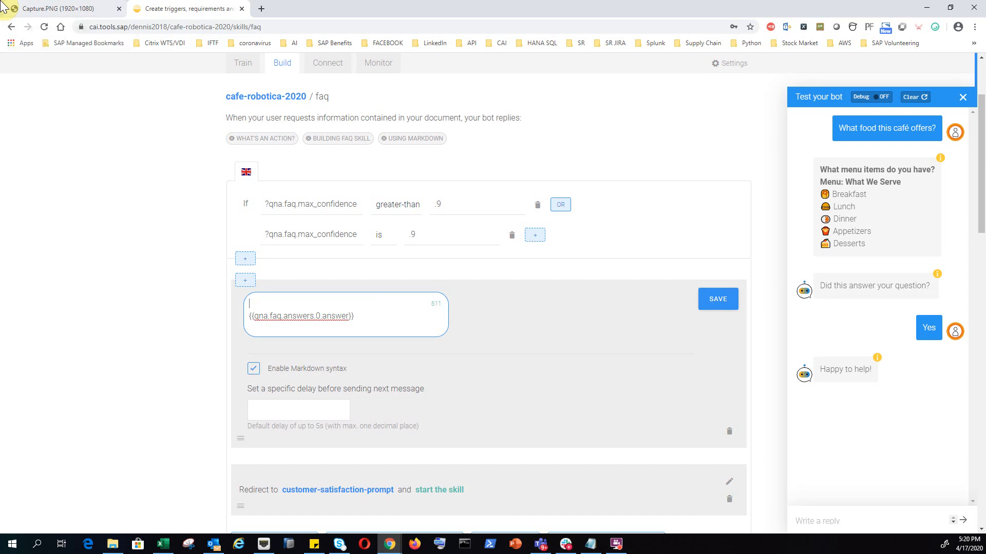
key("Delete")
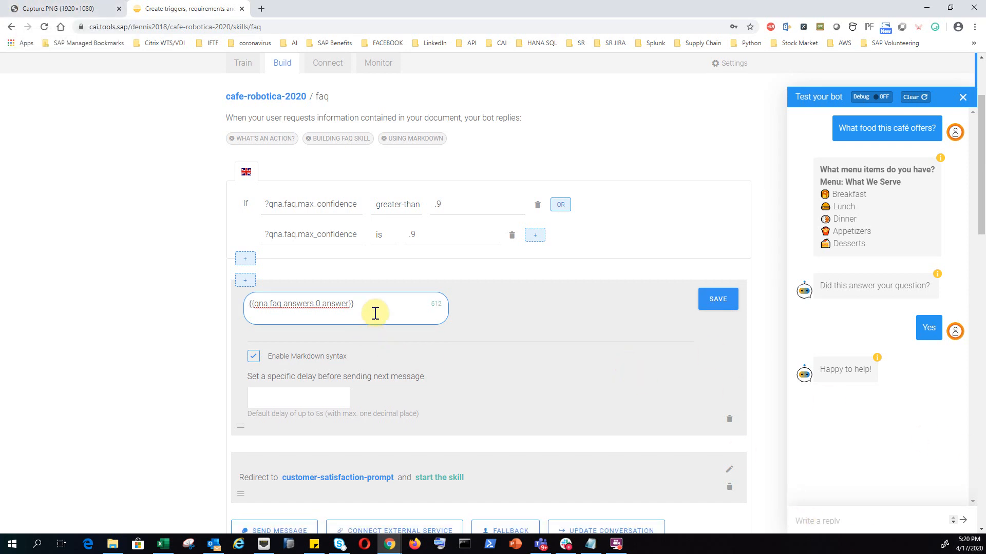
left_click(718, 303)
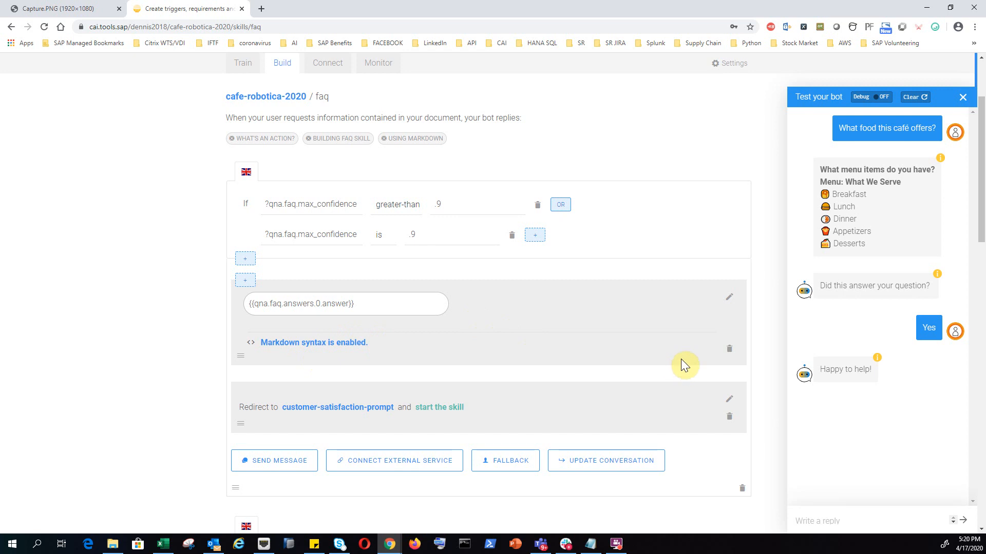
scroll(826, 347, "up", 3)
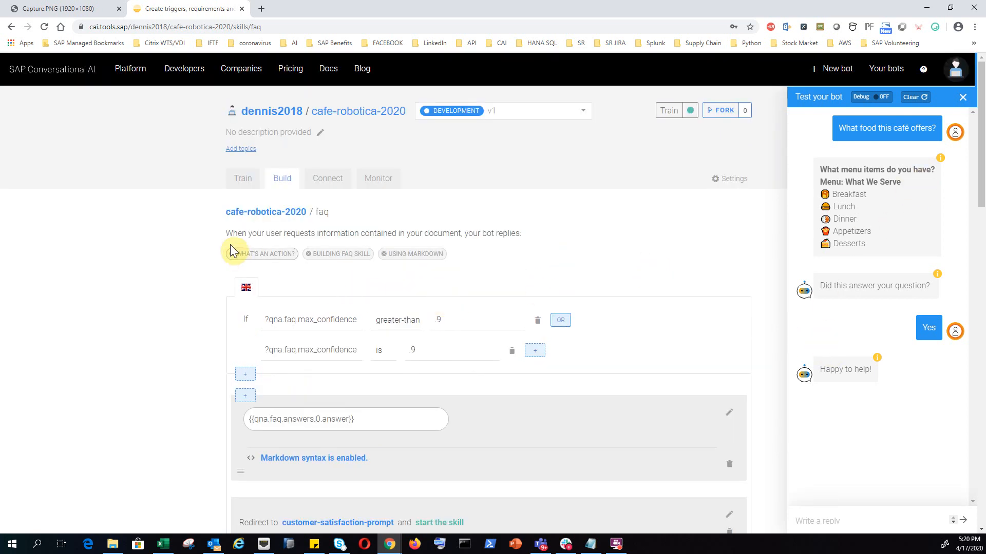
Step: Clear the test conversation and turn debug mode back on
key("alt+Tab")
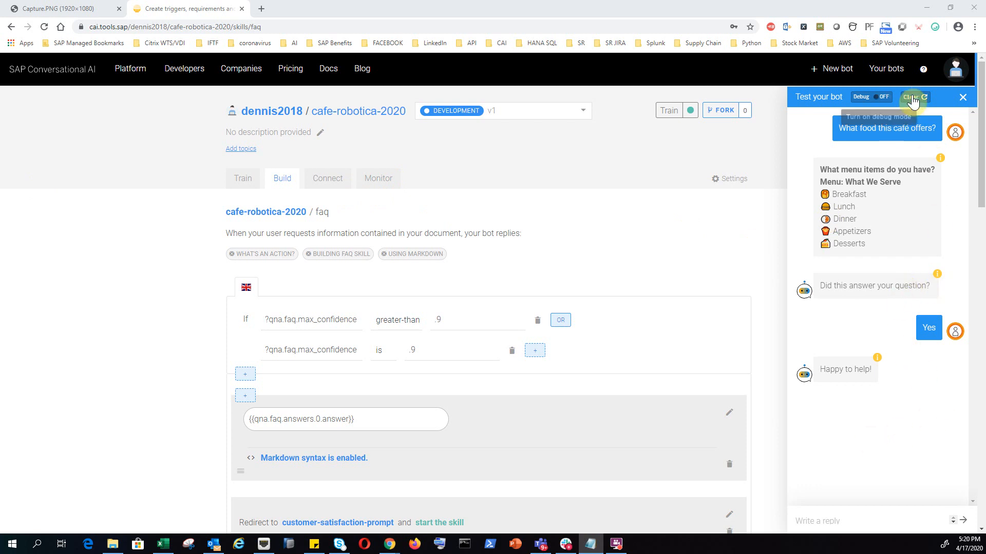
left_click(913, 97)
left_click(879, 96)
Step: Ask the bot "What food this café offers?" in the test chat and answer Yes to "Did this answer your question?"
left_click(750, 520)
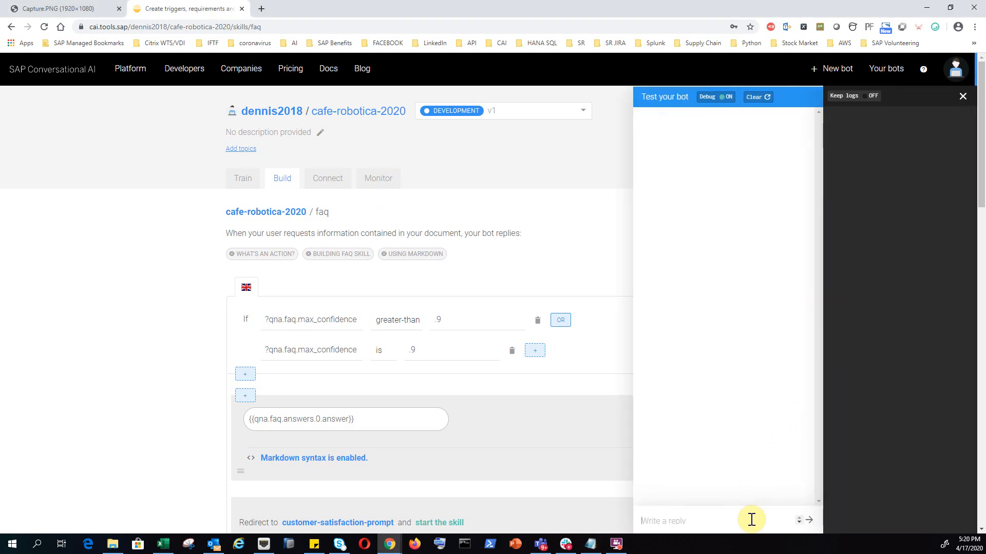
type("What food this café offers?")
left_click(809, 521)
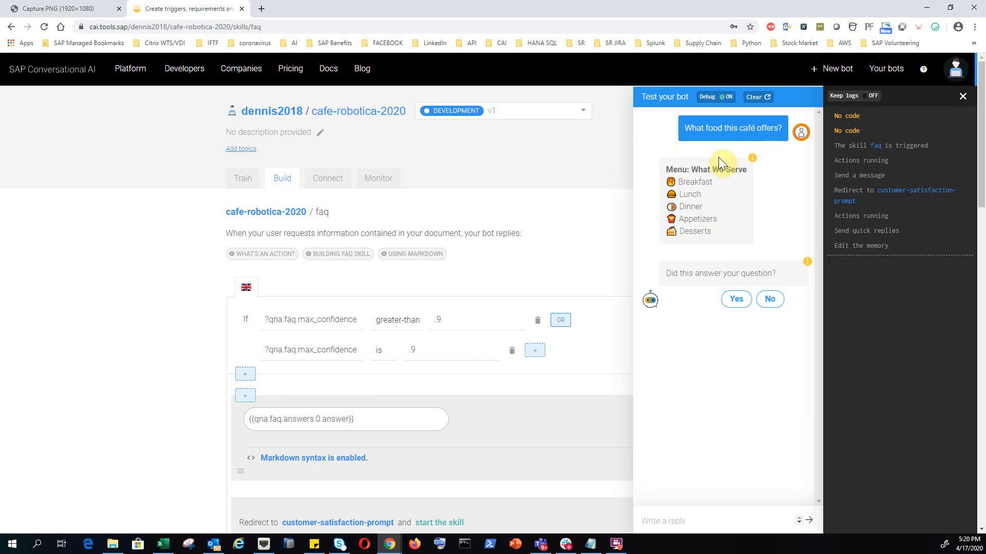
left_click(735, 302)
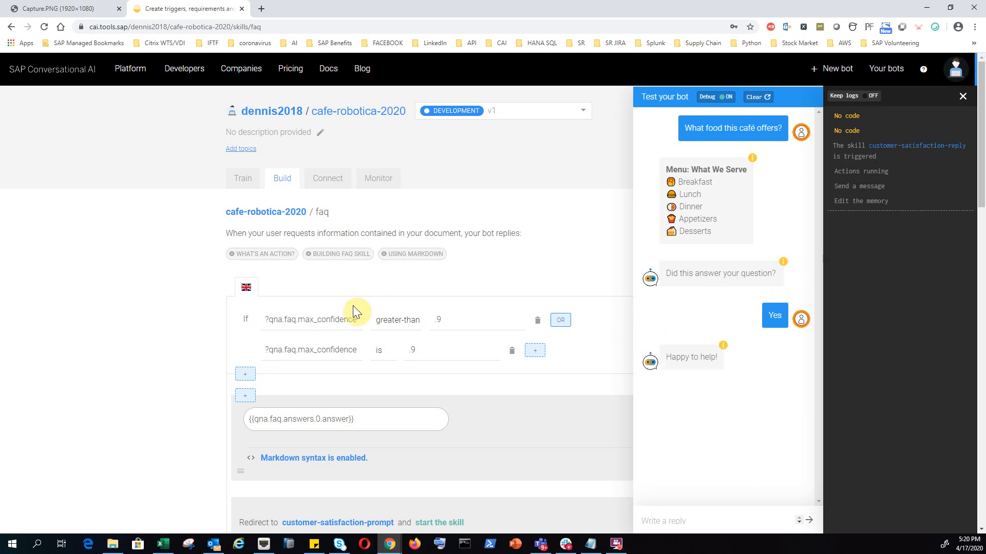
Step: Ask the bot "How many employees in this Cafe?" and confirm with Yes that the reply answered the question
key("alt+Tab")
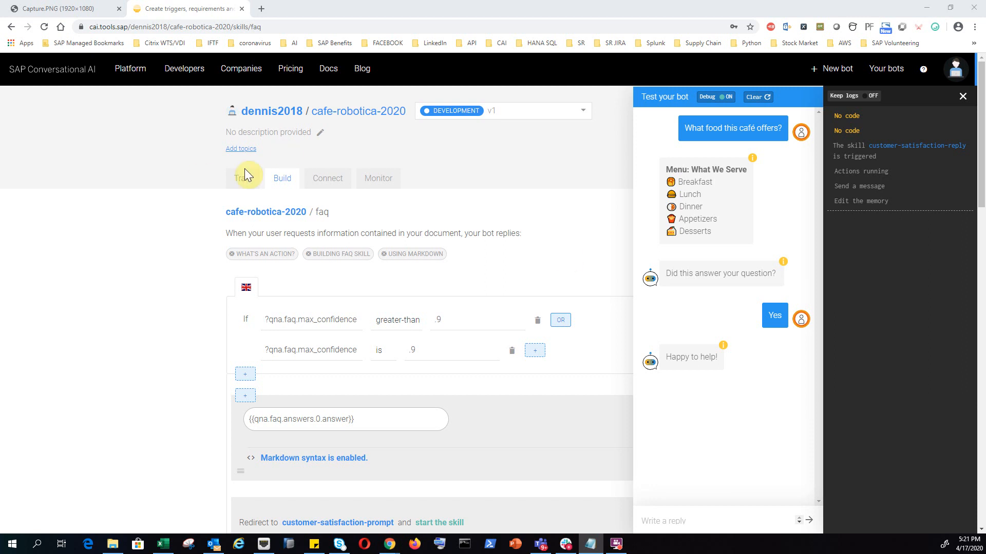
left_click(732, 520)
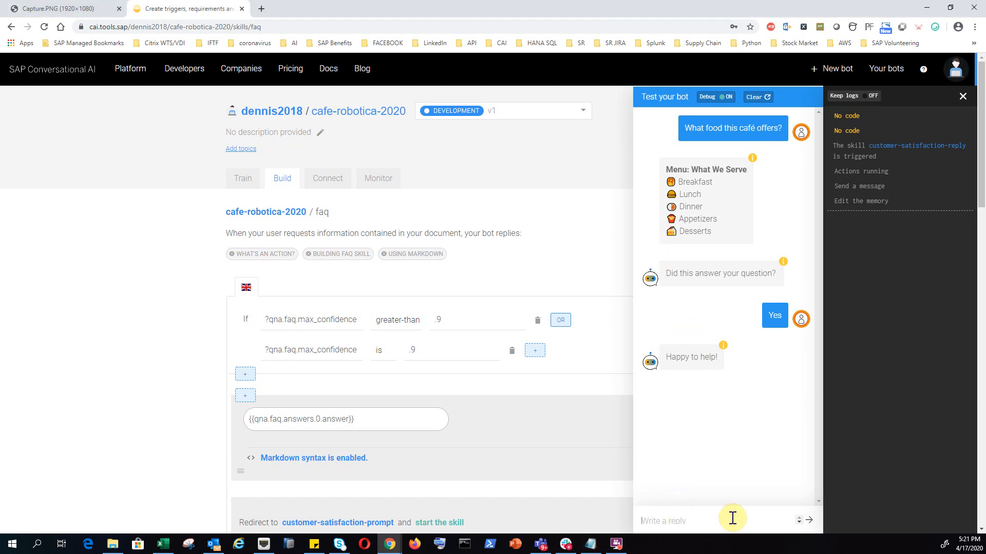
type("How many employees in this Cafe?")
left_click(808, 521)
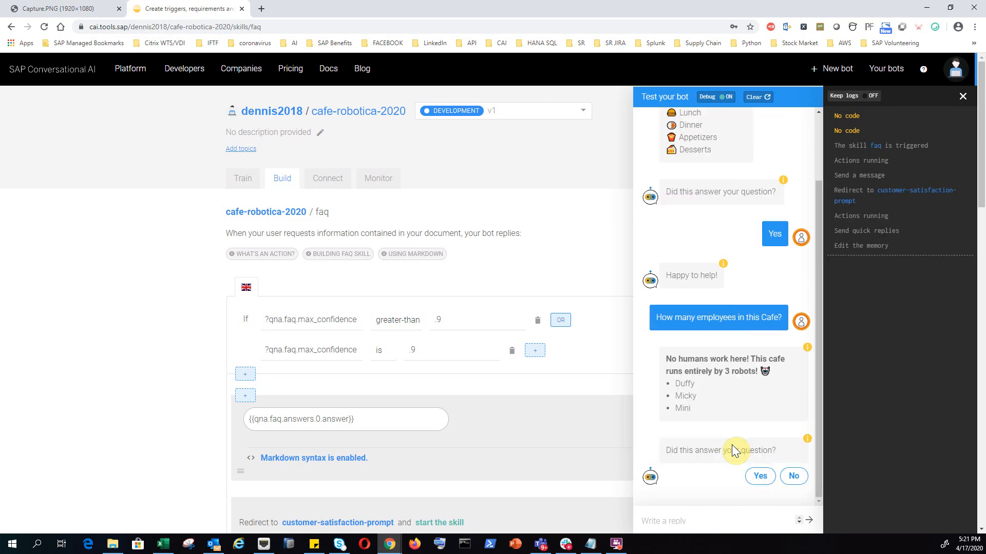
left_click(761, 477)
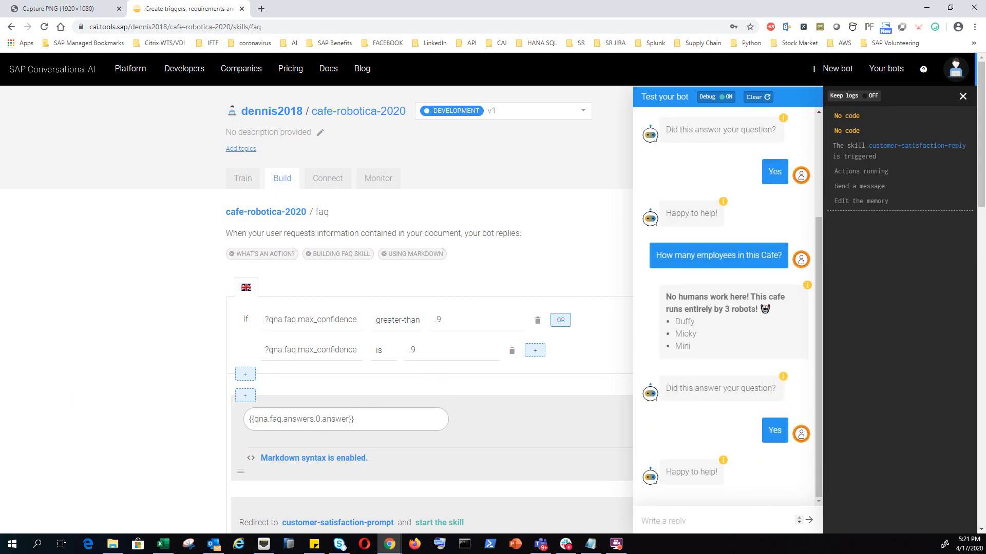
Step: Ask the bot "Can I see the desserts menu?" and confirm with Yes that the reply answered the question
key("alt+Tab")
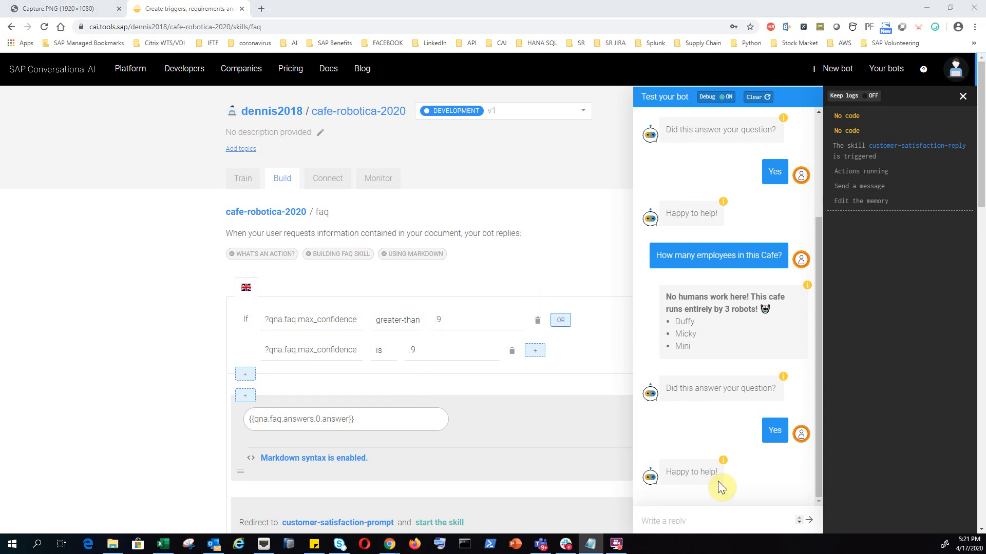
left_click(731, 523)
type("Can I see the desserts menu?")
left_click(810, 520)
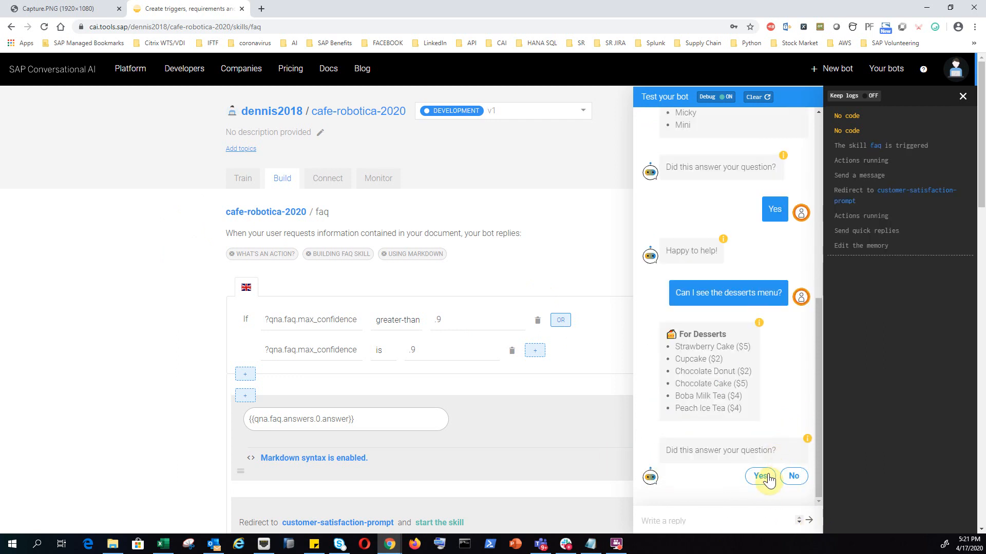
left_click(763, 479)
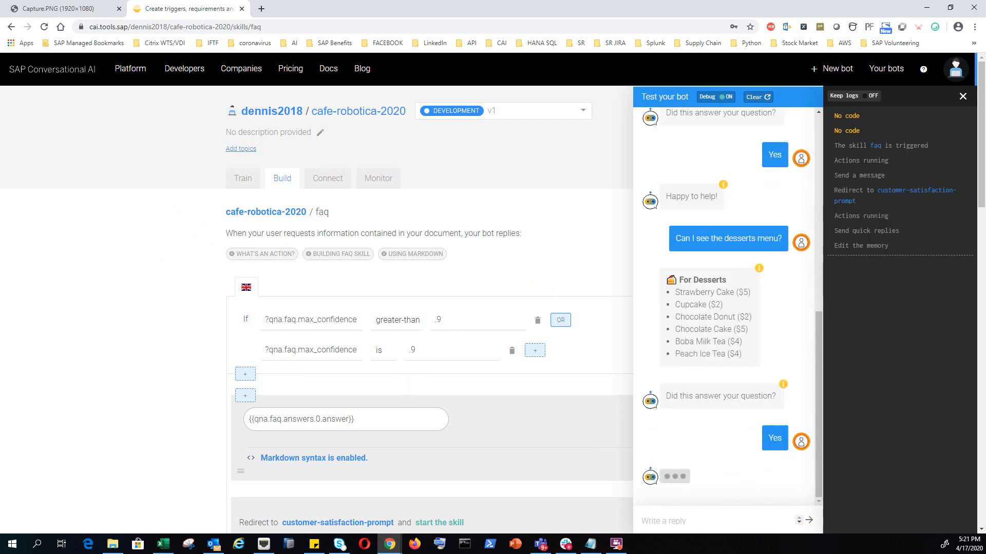
Step: Ask the bot "What do you have for appetizers?" and confirm with Yes that the reply answered the question
key("alt+Tab")
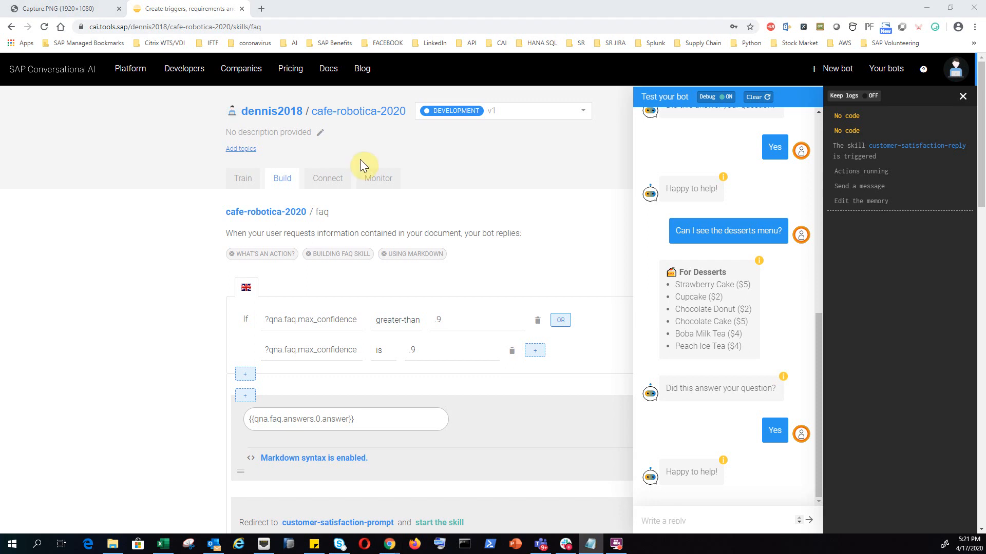
left_click(740, 514)
type("What do you have for appetizers?")
left_click(808, 520)
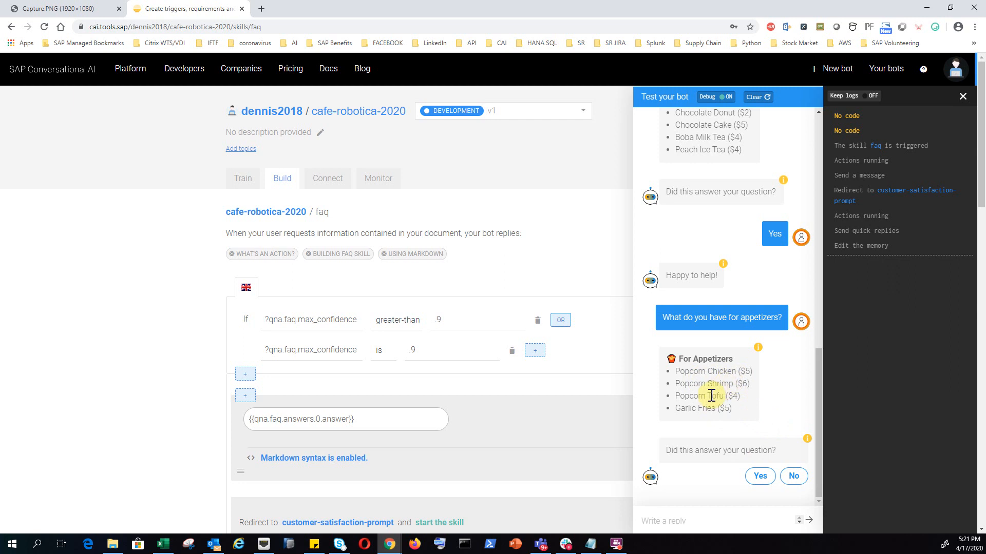
left_click(757, 477)
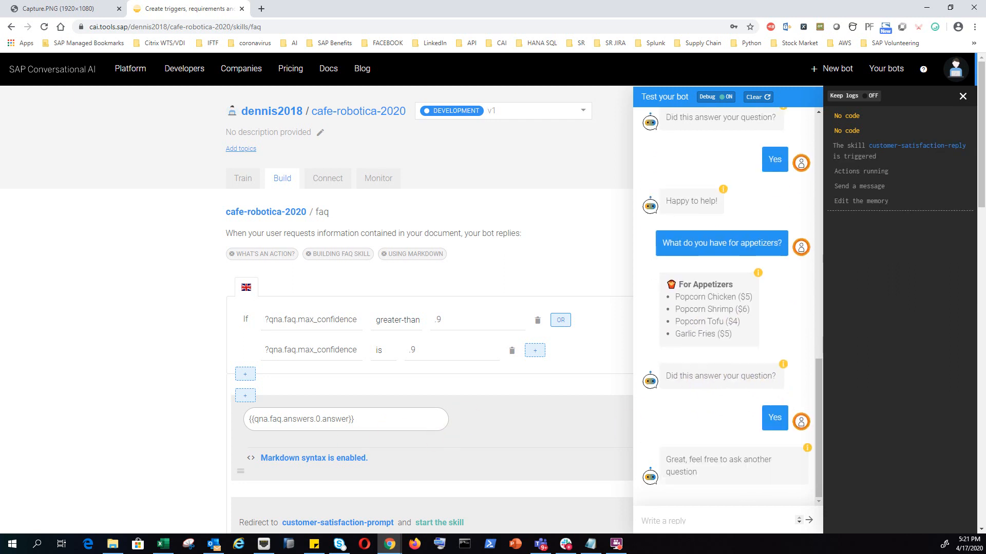
Step: Send the bot "Breakfast menu please." and confirm with Yes that the reply answered the question
key("alt+Tab")
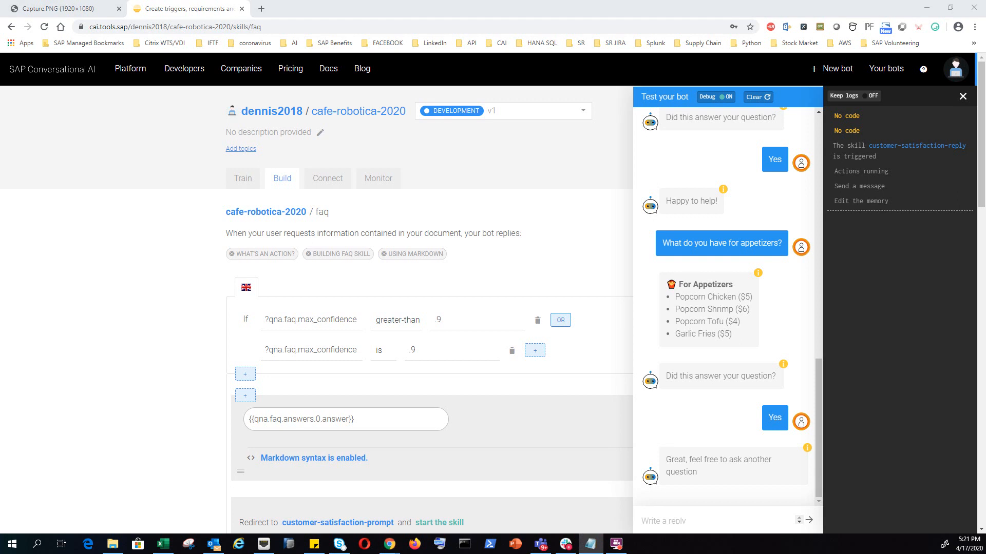
left_click(674, 520)
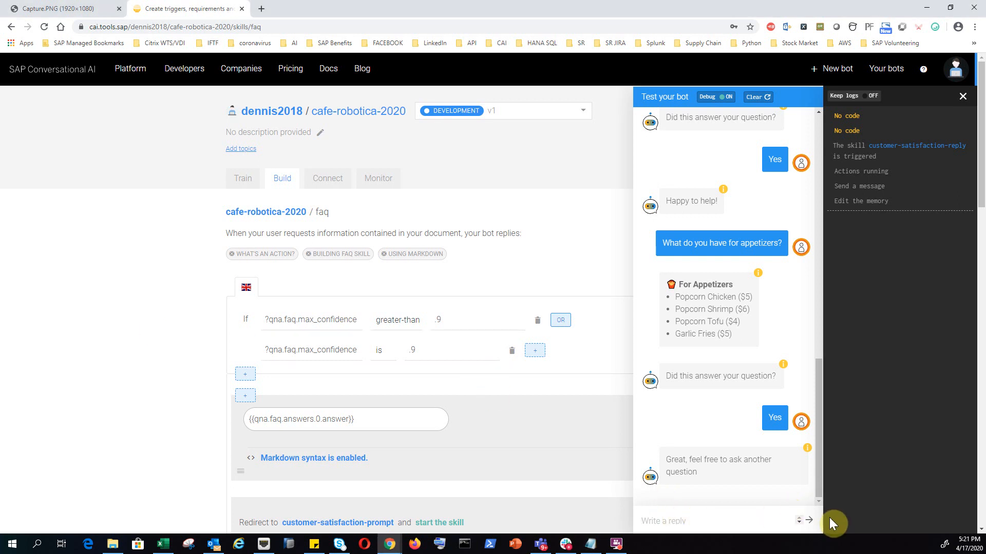
type("Breakfast menu please.")
left_click(809, 520)
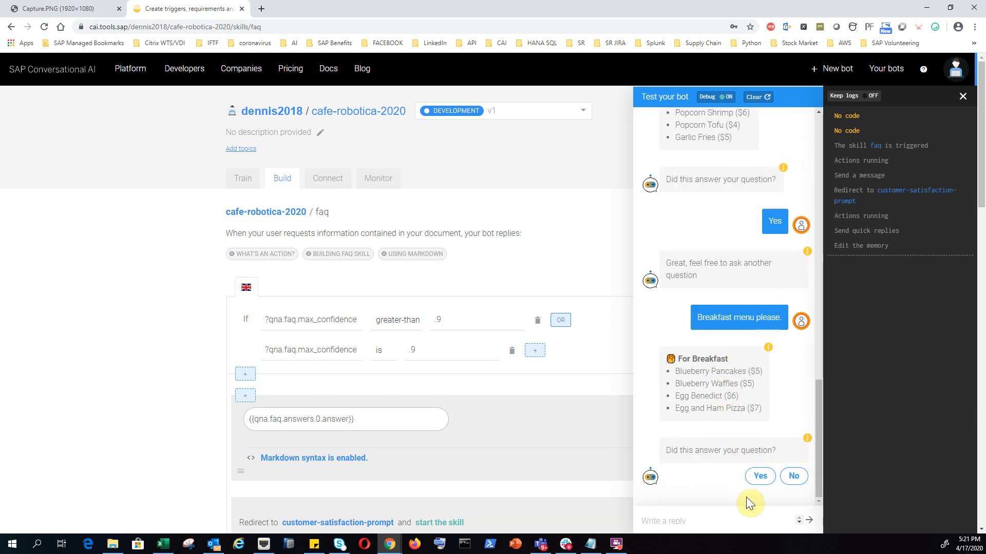
left_click(761, 481)
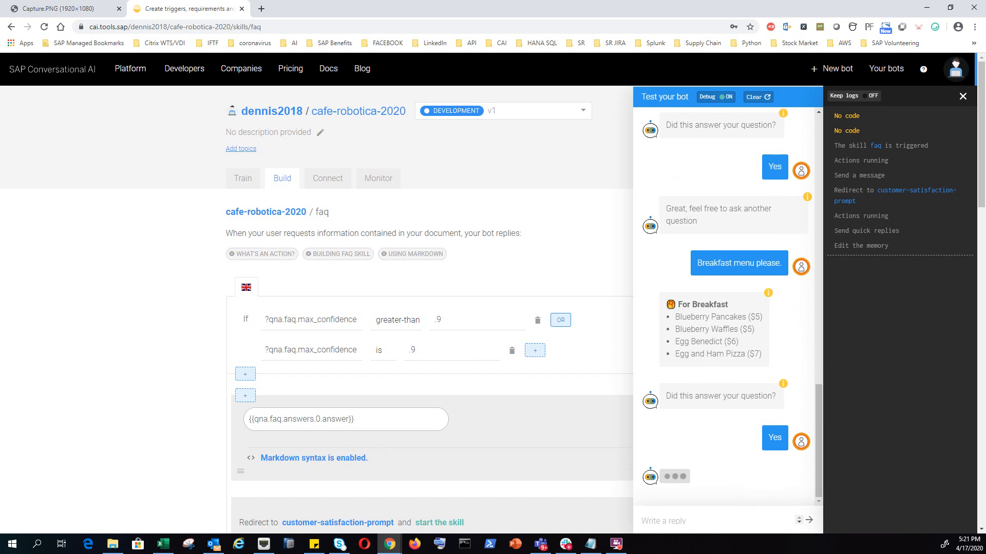
Step: Send the bot "I want lunch" and "Can I see the dinner menu?" without answering the satisfaction prompt in between
key("alt+Tab")
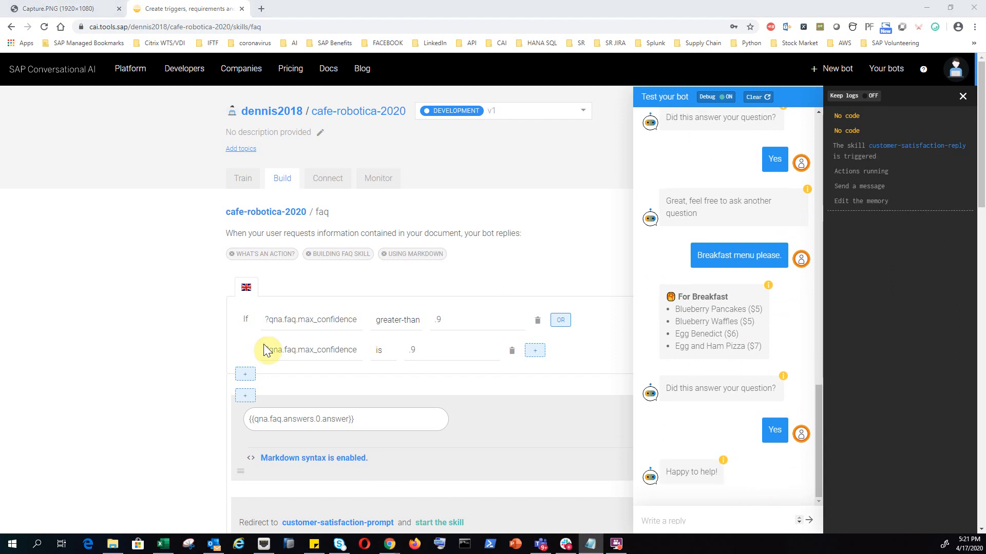
left_click(682, 514)
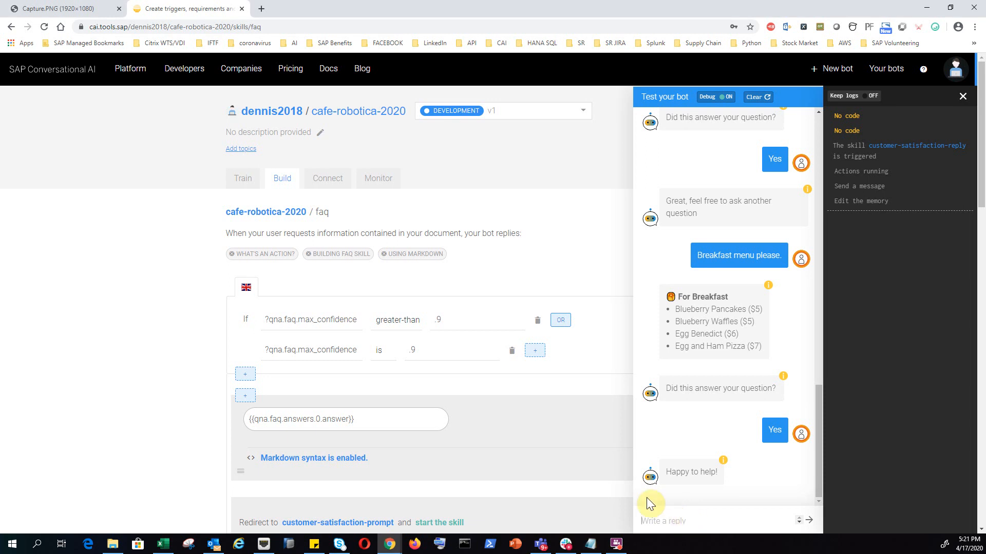
type("I want lunch")
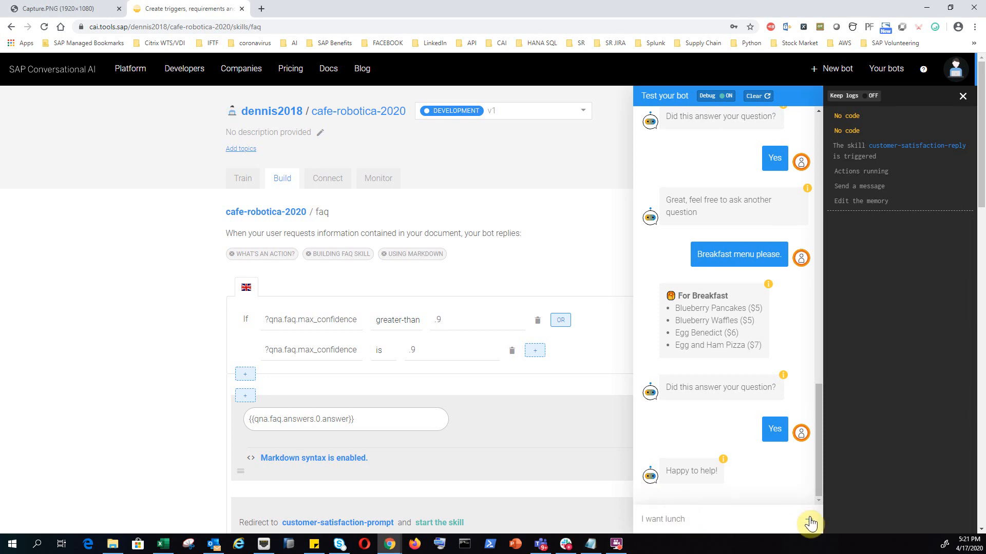
left_click(810, 522)
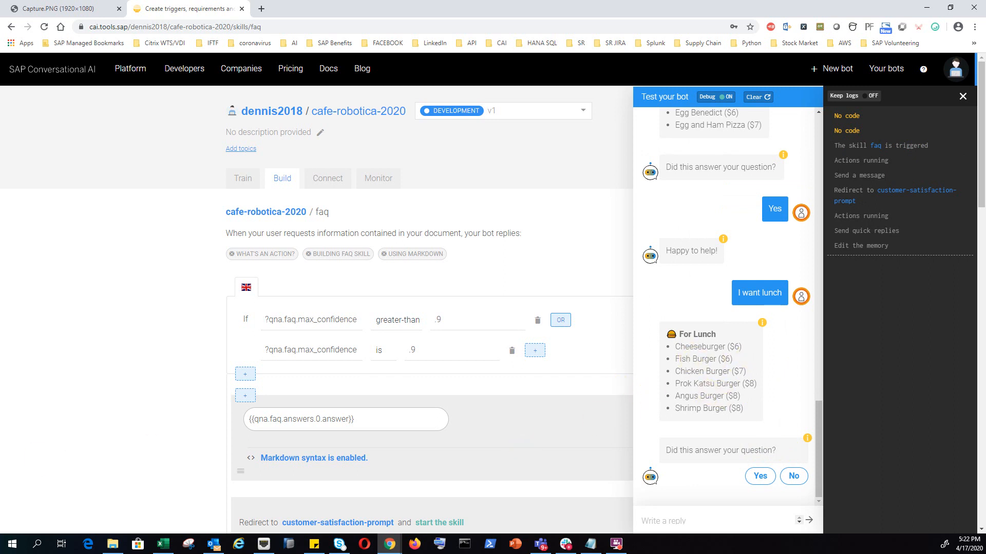
key("alt+Tab")
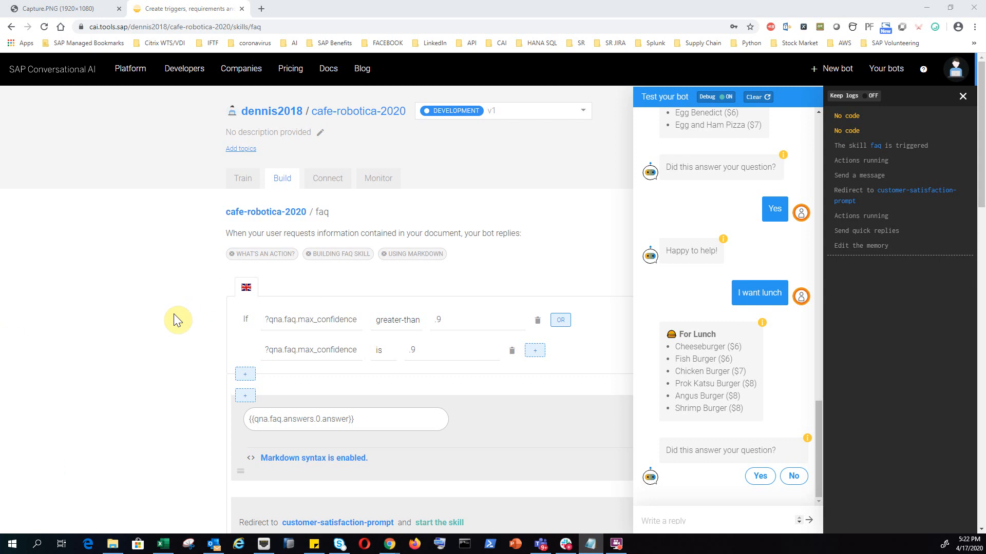
left_click(768, 521)
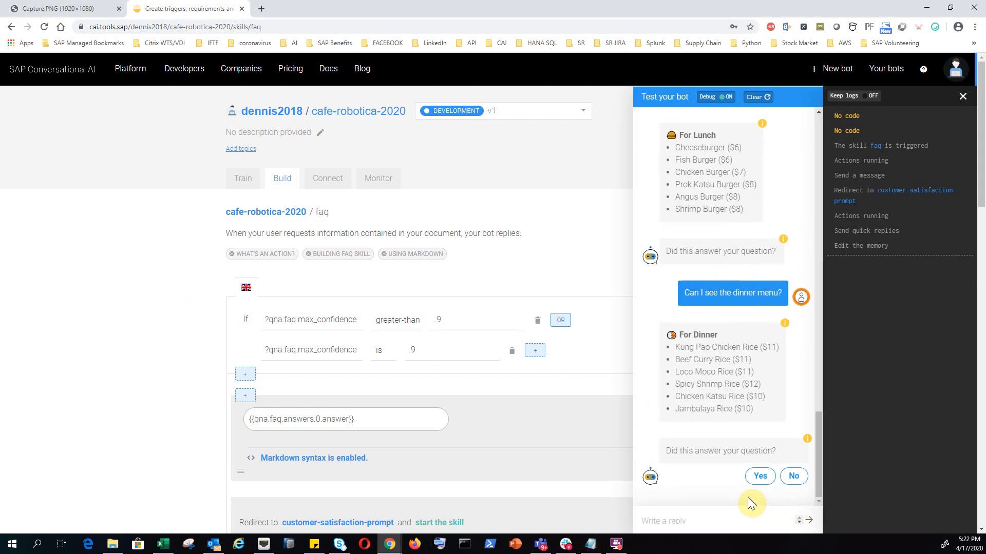
Step: Confirm the dinner reply with Yes, then ask the bot "When this cafe opens?" and confirm that reply with Yes too
left_click(759, 477)
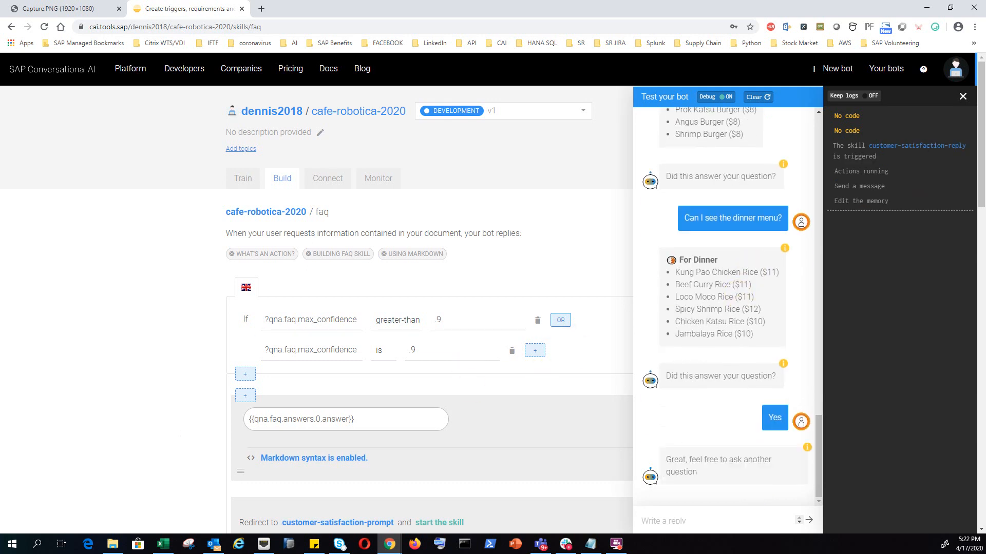
key("alt+Tab")
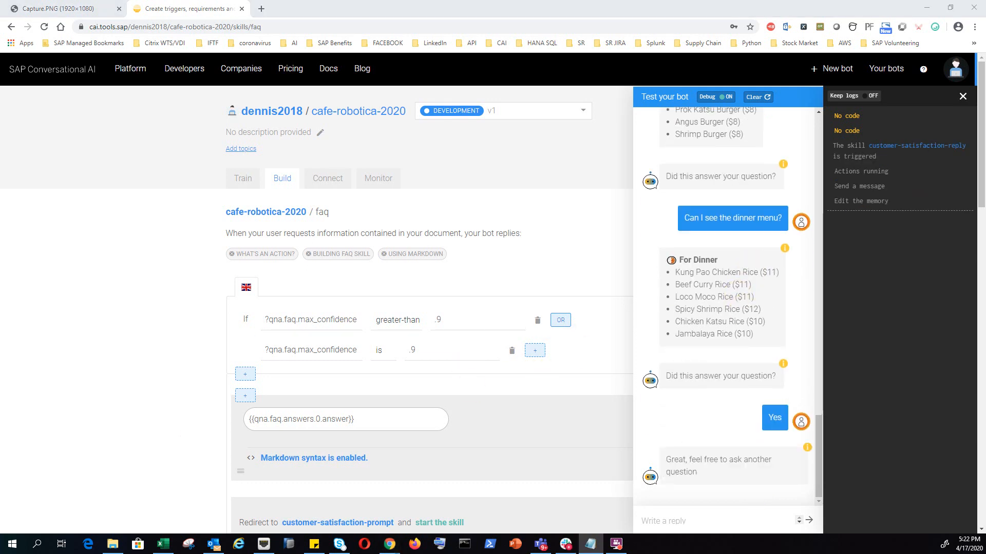
left_click(723, 518)
type("When this cafe opens?")
left_click(808, 521)
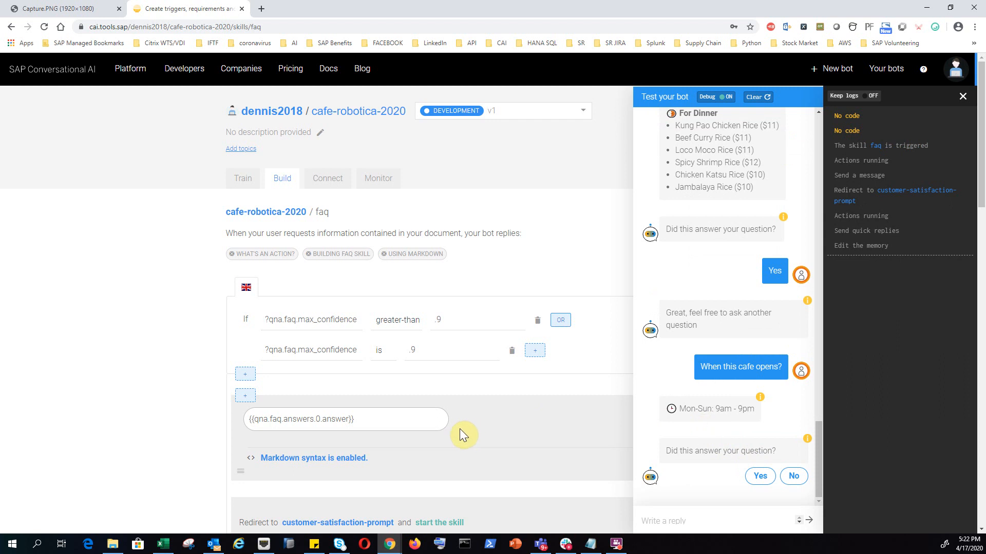
left_click(759, 476)
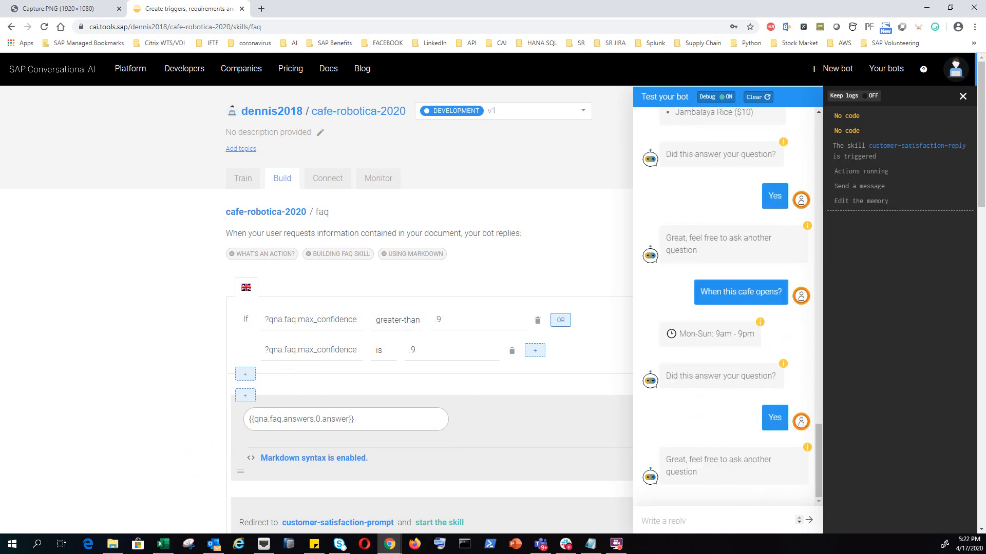
Step: Send the bot the message "Location of this café please"
key("alt+Tab")
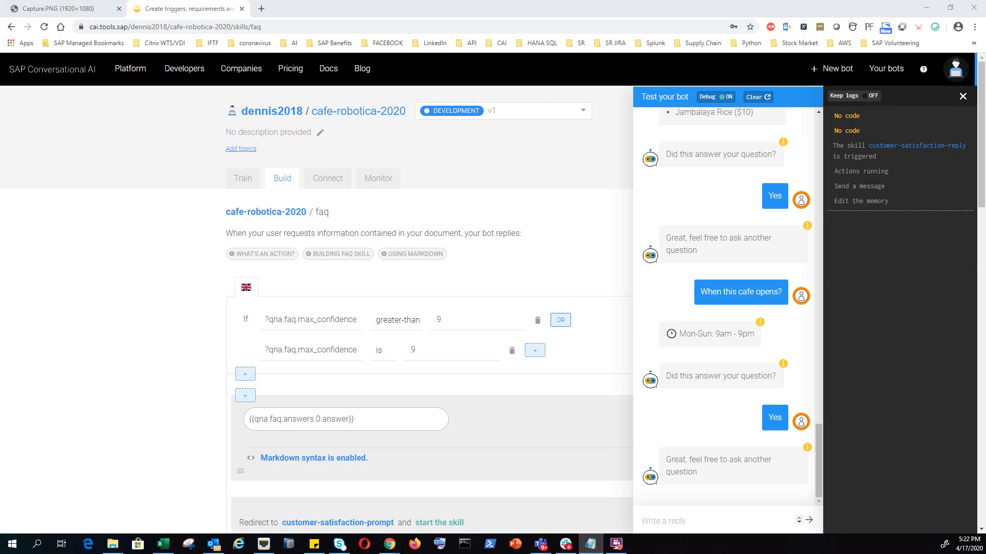
left_click(753, 519)
type("Location of this café please")
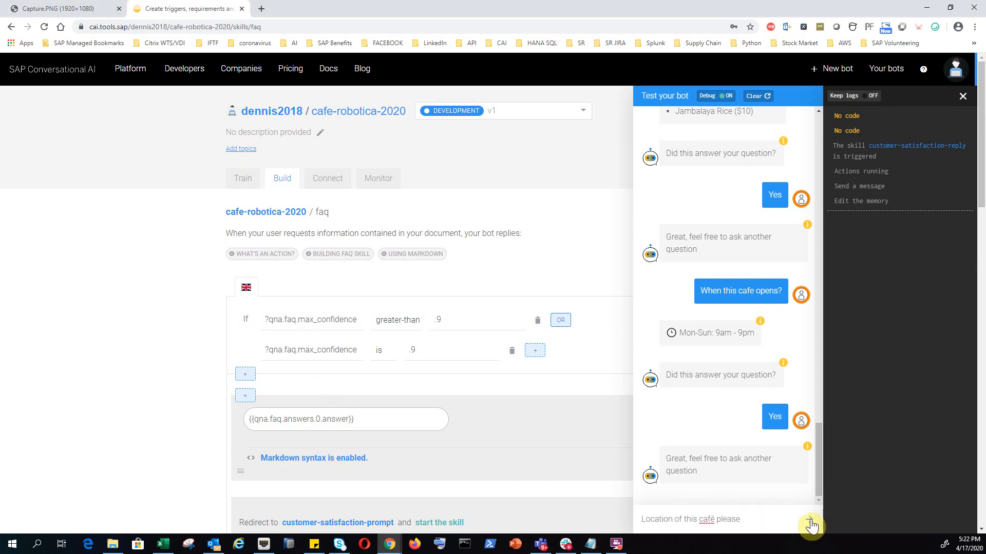
left_click(810, 521)
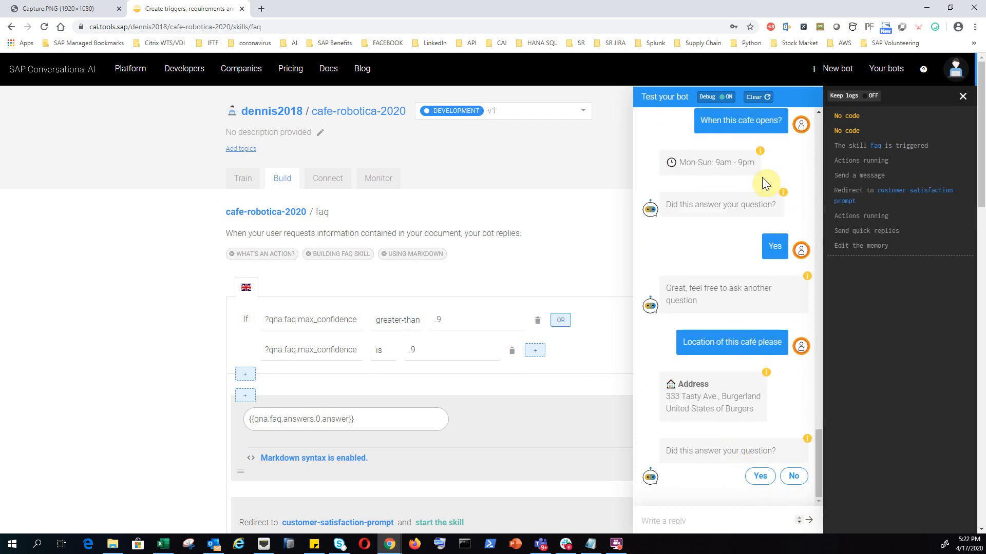
Step: Close the bot test chat and open the setup of a new Webchat channel for the bot
left_click(962, 97)
left_click(954, 100)
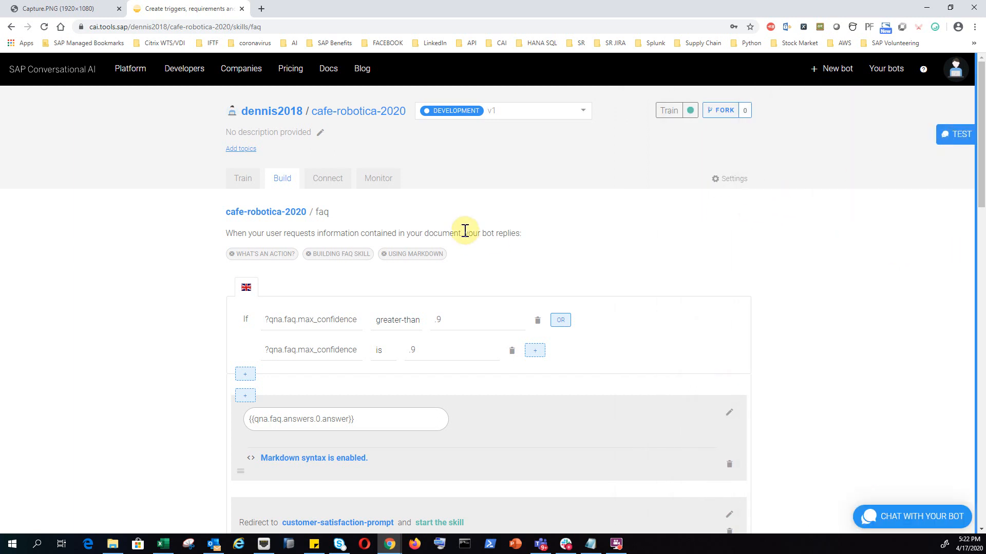
left_click(327, 188)
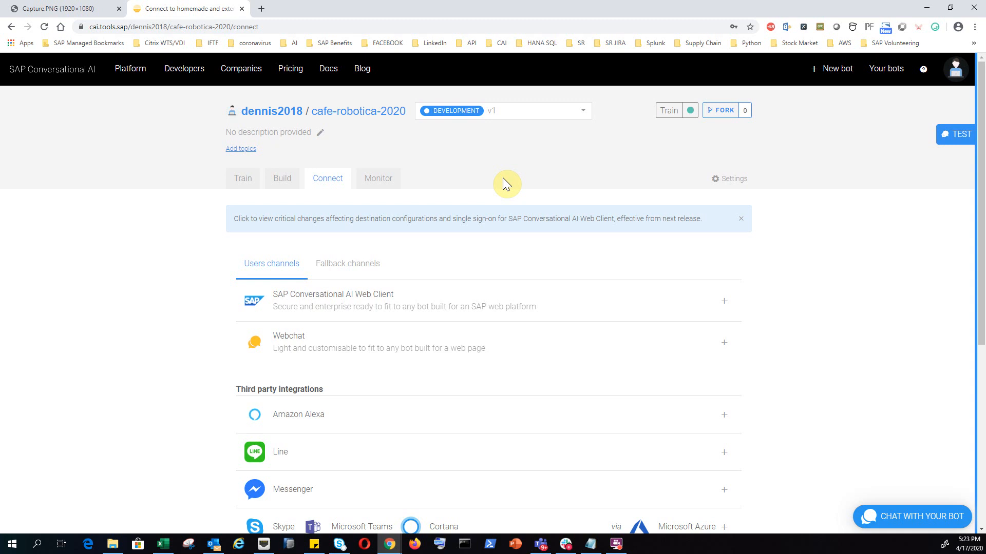
left_click(282, 349)
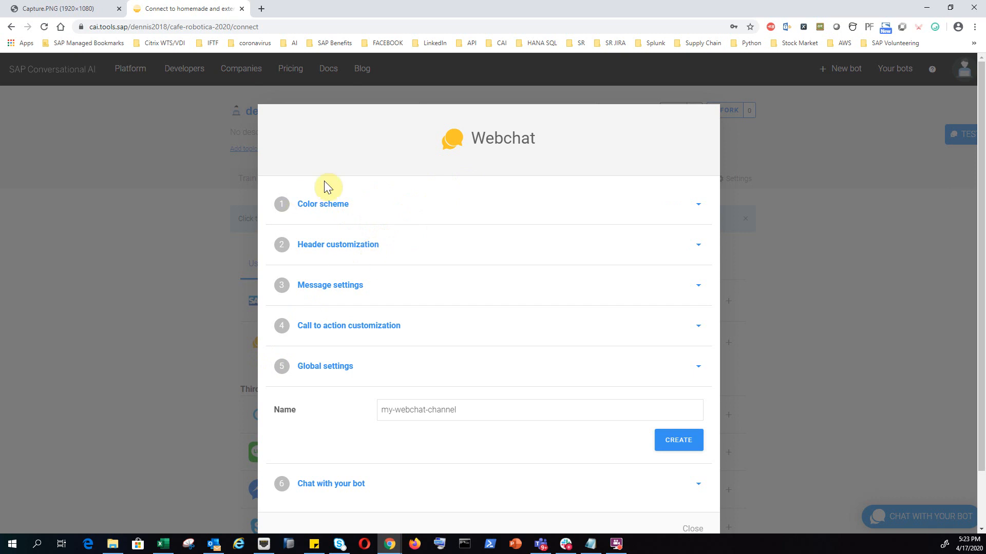
Step: In the message settings, enter the welcome message "Welcome to Cafe Robotica, ask me anything you want on this Cafe!"
left_click(340, 285)
scroll(327, 451, "down", 1)
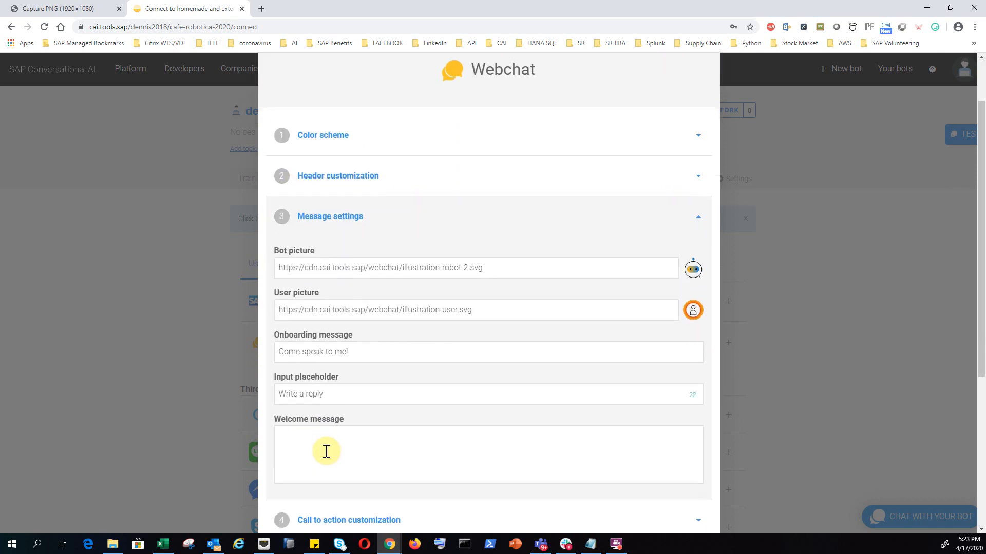
scroll(327, 449, "down", 2)
left_click(303, 370)
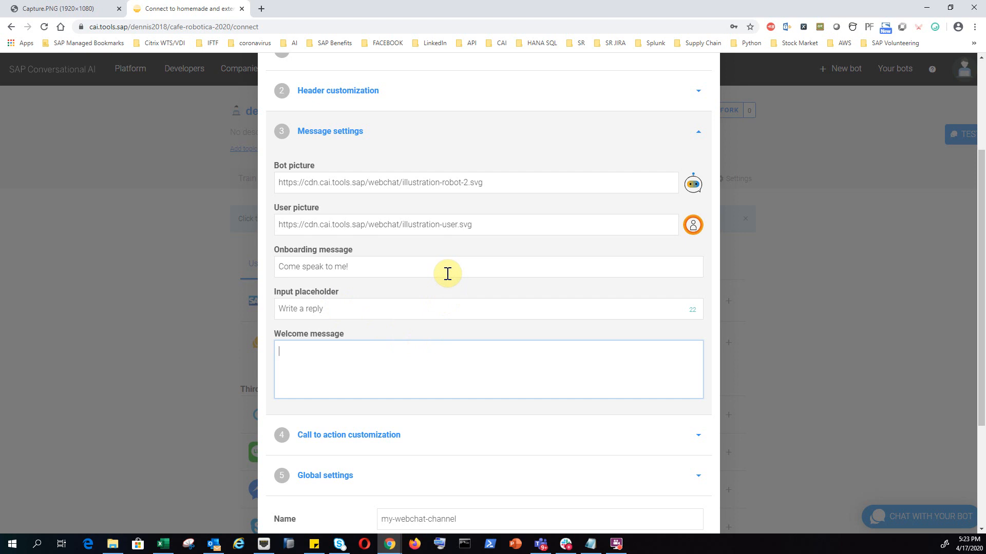
type("Welcome to ca")
key("Right")
type("C")
key("Delete")
key("Right")
type("fe Robotica, as")
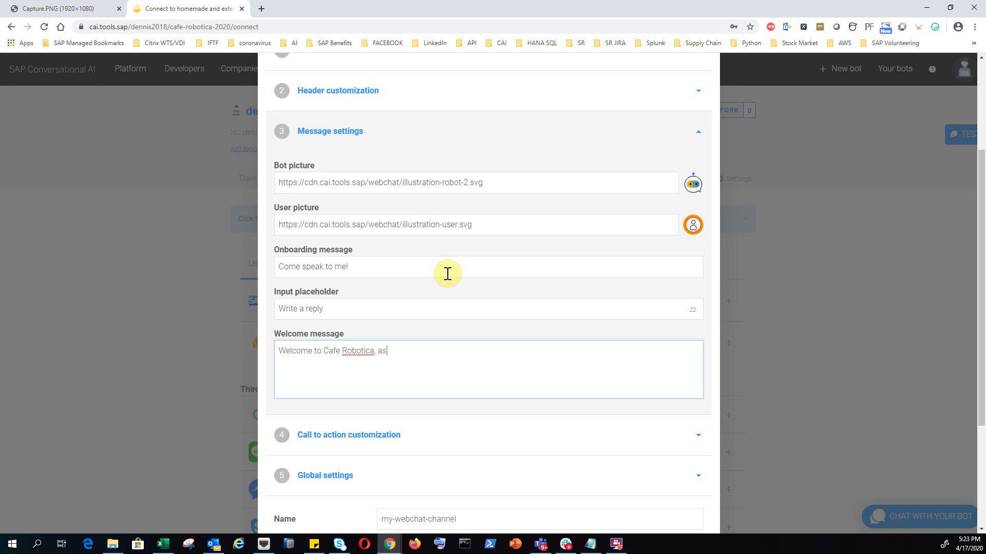
type("k me a")
type("n")
type("yth")
type("ing ")
type("nj;l")
type("yhou")
key("BackSpace")
key("BackSpace")
key("BackSpace")
key("BackSpace")
key("BackSpace")
key("Right")
key("Delete")
key("End")
type("want on thijs")
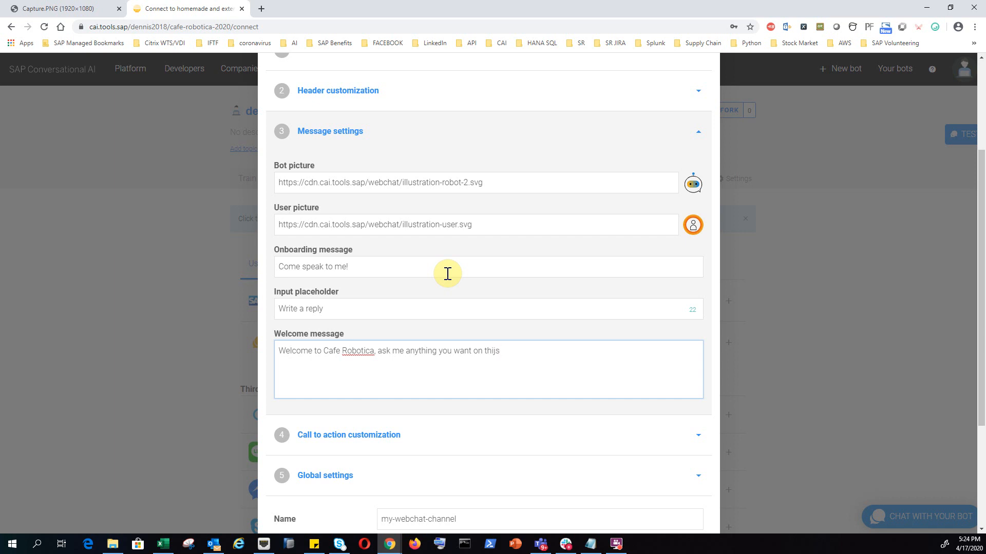
key("BackSpace")
key("BackSpace")
type("s Cafe")
key("Return")
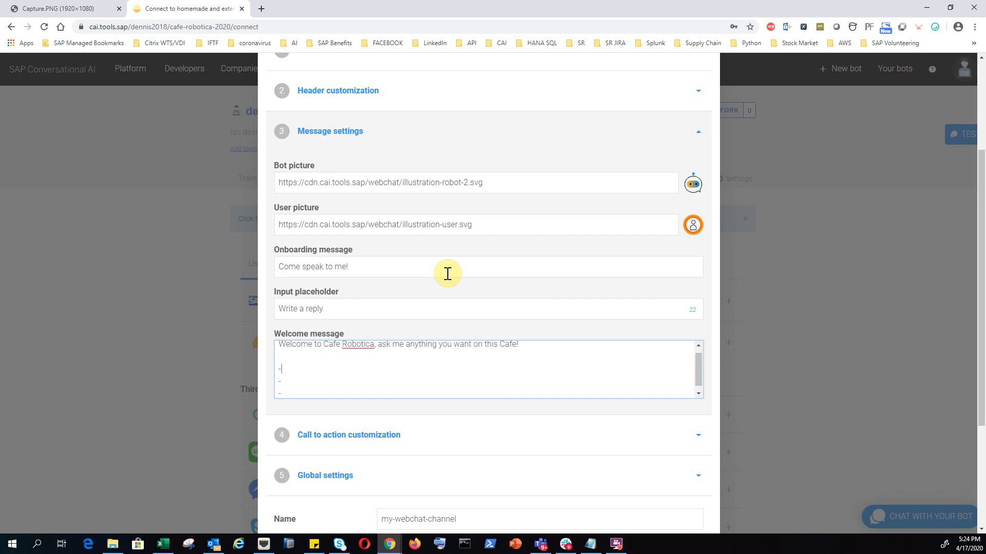
Step: Add the line "Example questions" to the welcome message, with "What food this café offers?" as its first dashed item
key("Return")
type("Example questions")
left_click(590, 544)
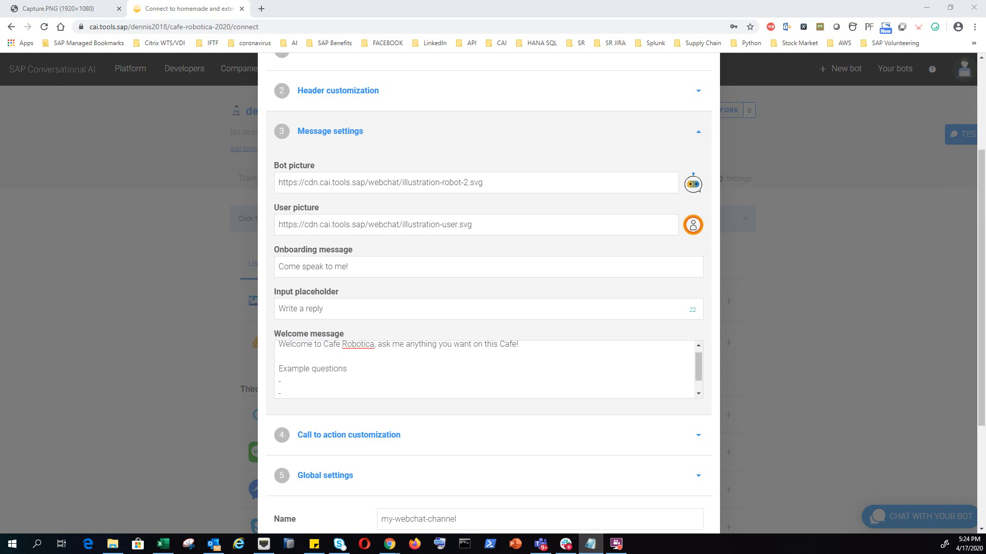
left_click(311, 376)
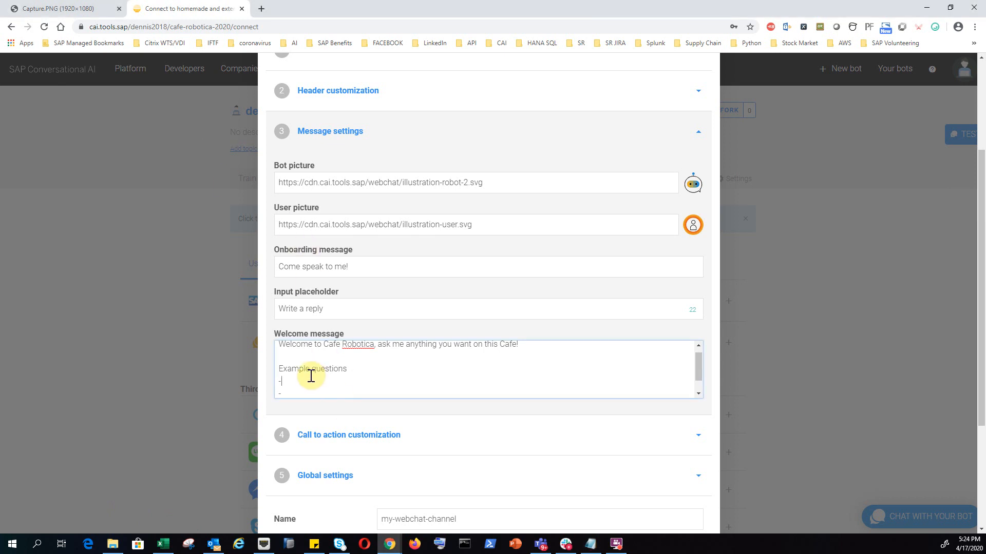
type("What food this café offers?")
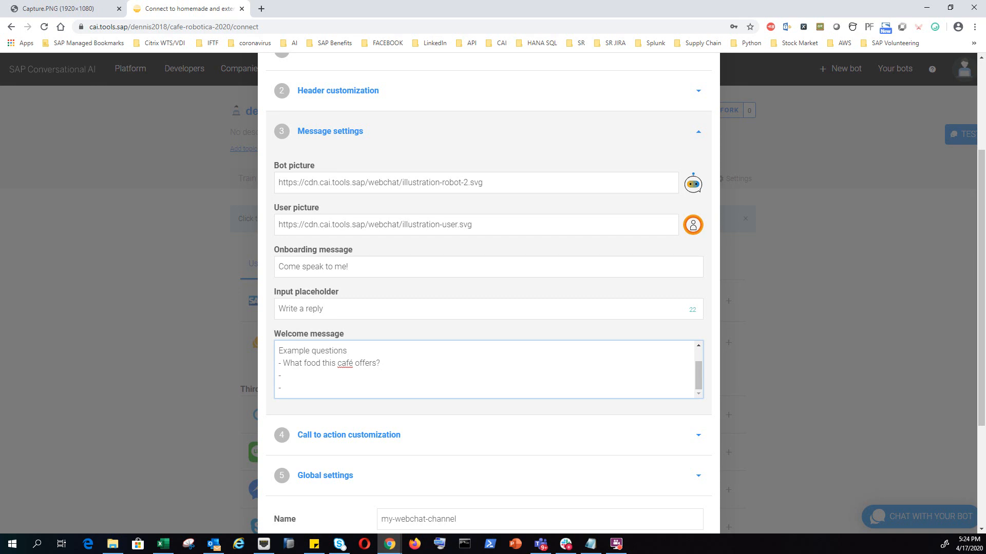
Step: Add "Breakfast menu please" and "When this cafe opens?" as the second and third example questions in the welcome message
key("alt+Tab")
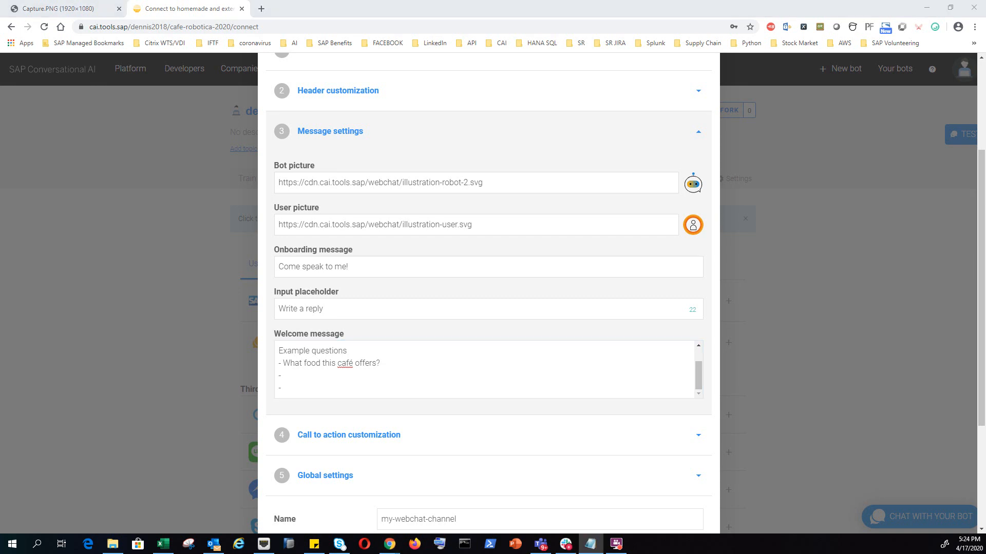
left_click(295, 377)
type("Breakfast menu please")
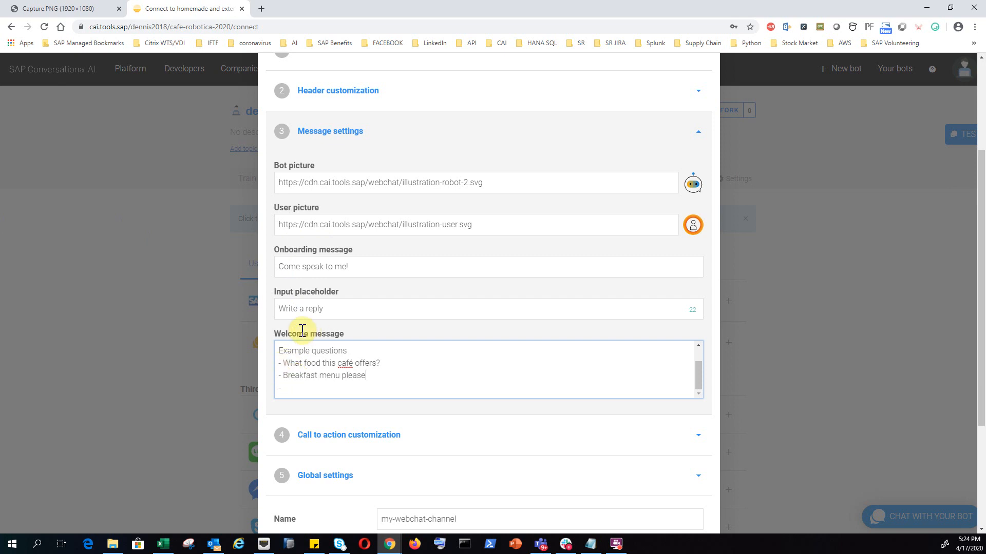
key("alt+Tab")
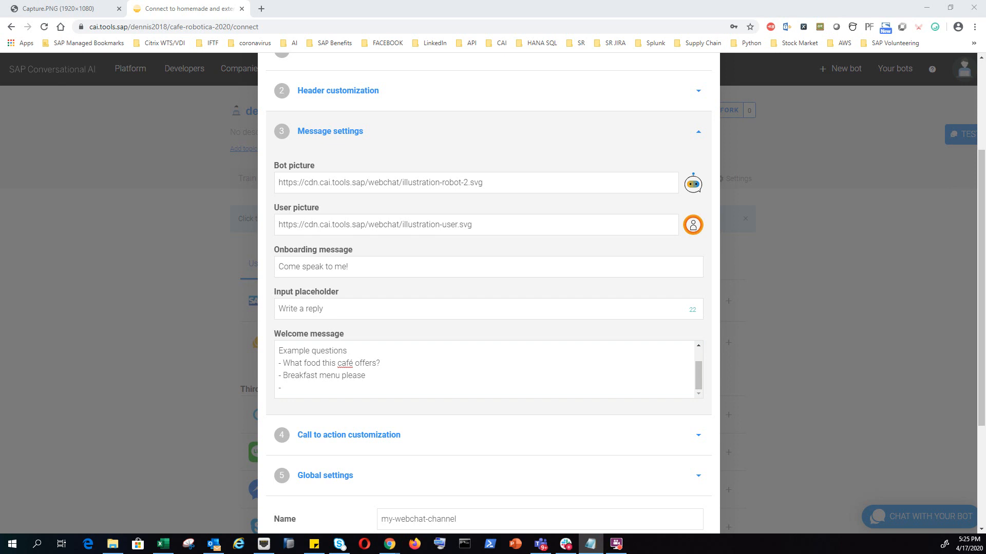
left_click(315, 389)
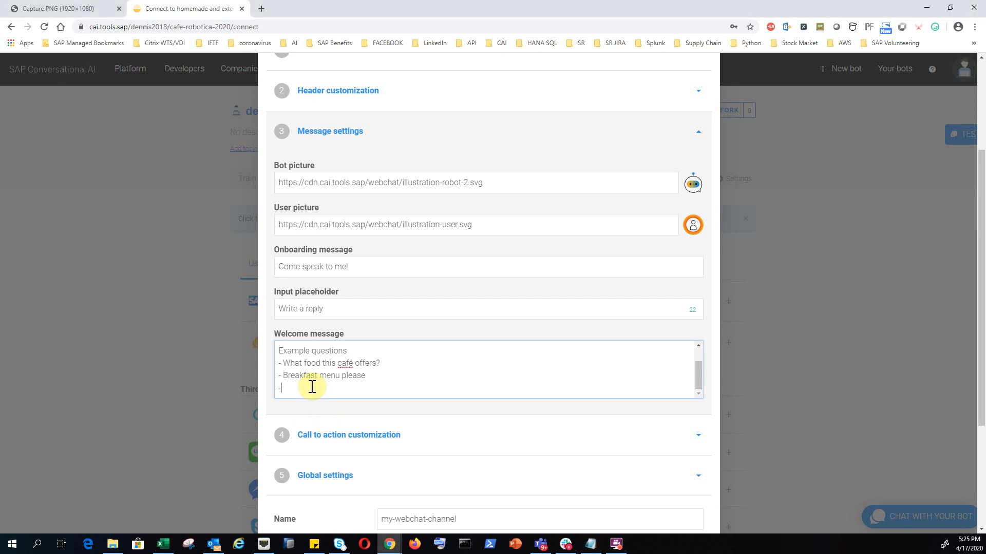
type("When this cafe opens?")
Step: In the global settings, set conversations to Not saved and block user input with a maximum message length of 512
scroll(405, 385, "up", 2)
scroll(405, 390, "down", 2)
scroll(397, 425, "down", 2)
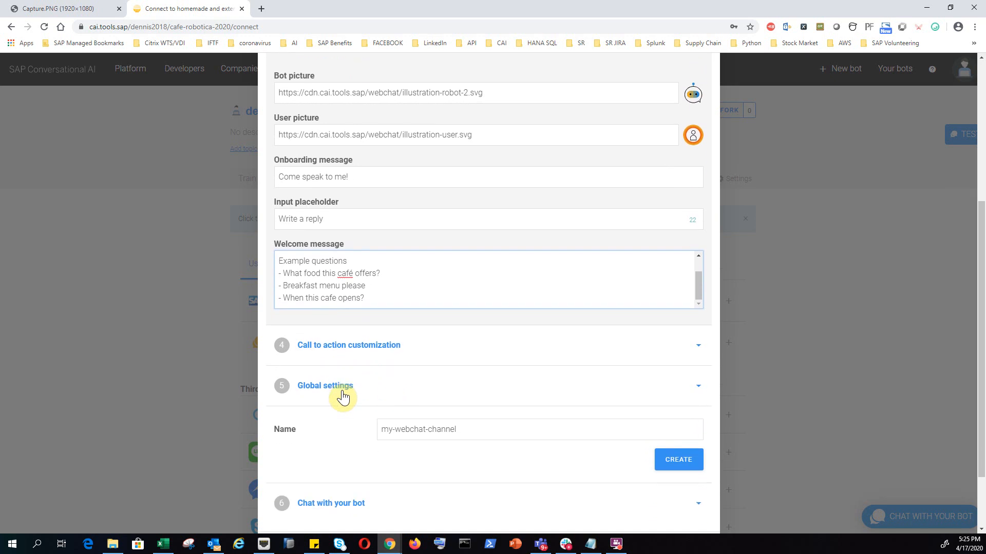
left_click(325, 386)
scroll(447, 352, "down", 1)
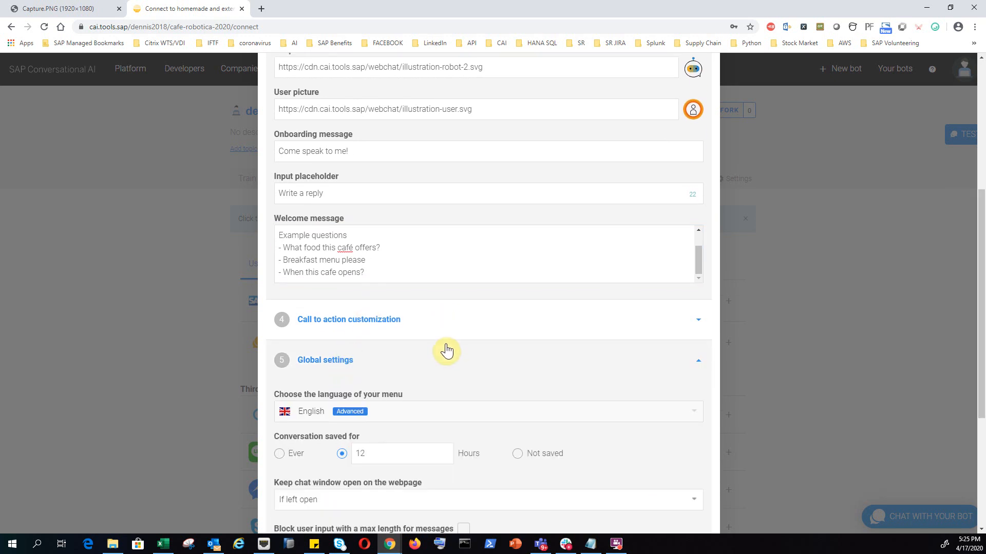
scroll(448, 351, "down", 2)
left_click(518, 340)
scroll(506, 357, "down", 1)
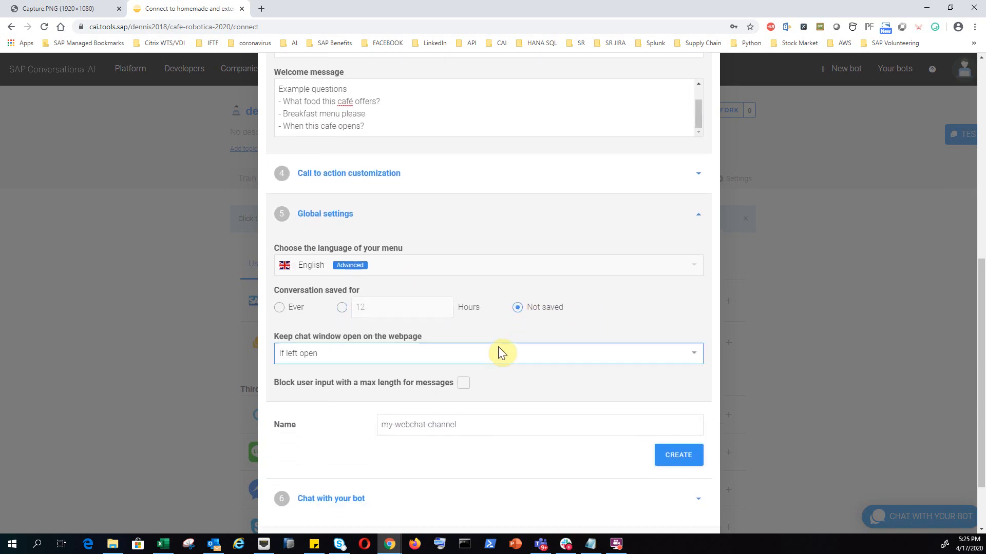
left_click(464, 363)
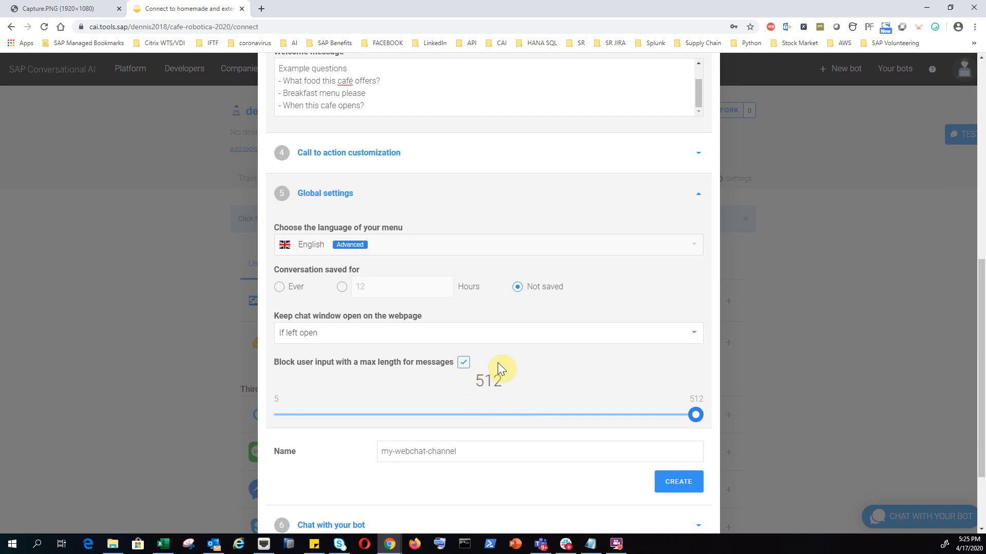
Step: Create the webchat channel under the name my-webchat-channel and copy its complete webchat script
scroll(496, 375, "down", 2)
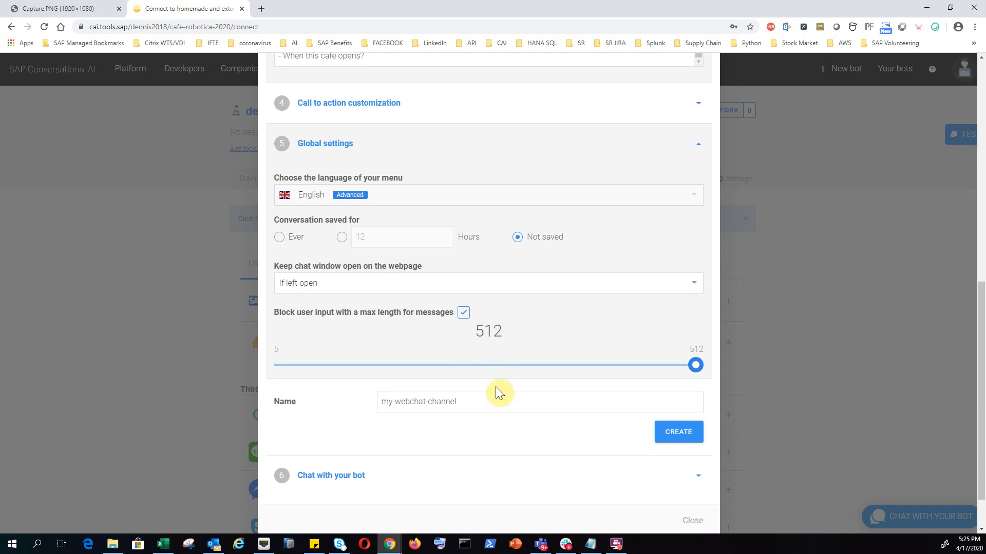
left_click(680, 393)
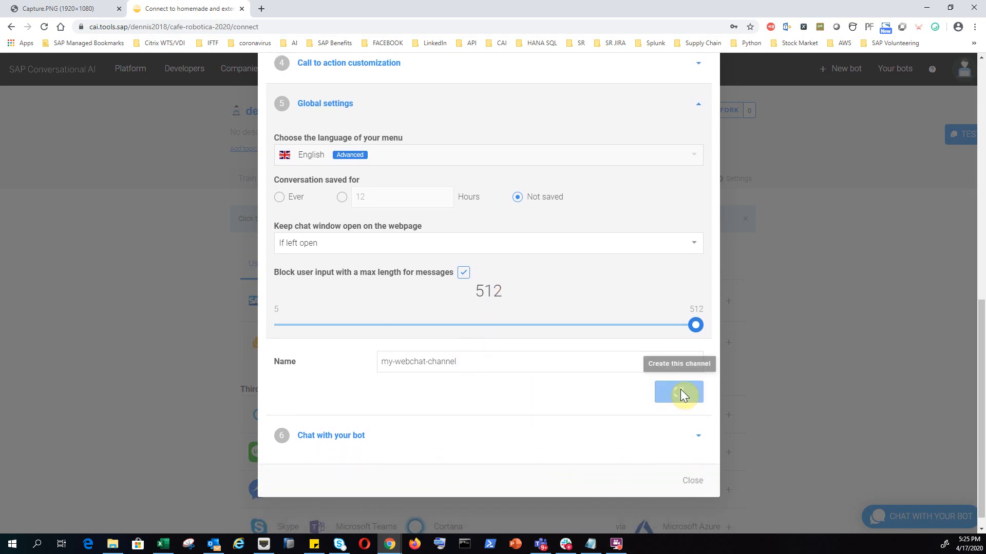
scroll(570, 364, "down", 1)
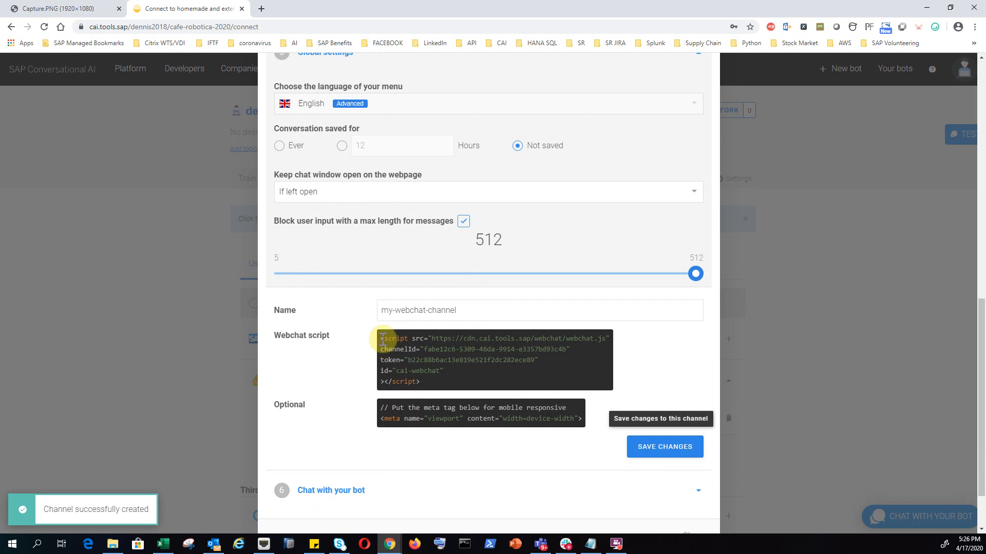
left_click_drag(383, 339, 432, 391)
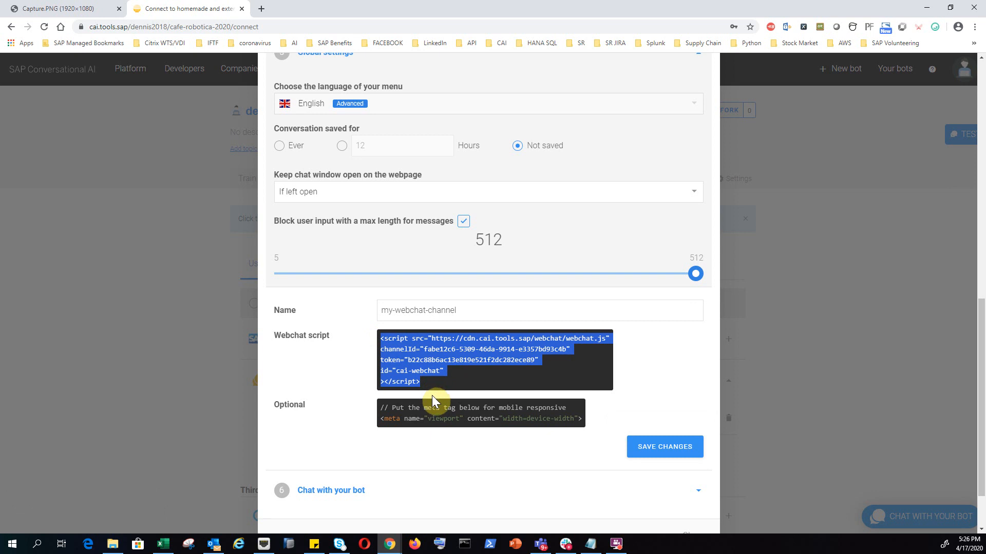
left_click(436, 381)
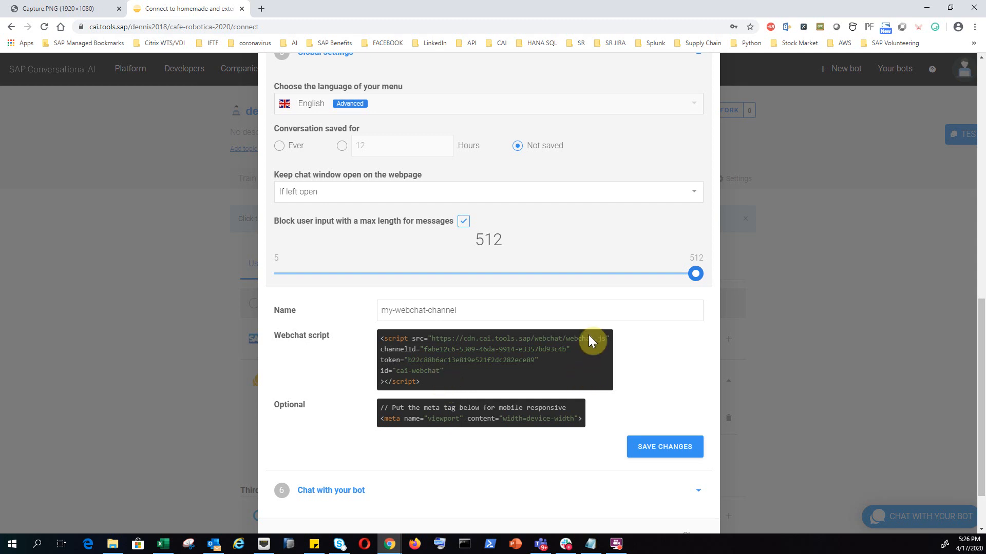
left_click_drag(422, 383, 383, 334)
key("ctrl+c")
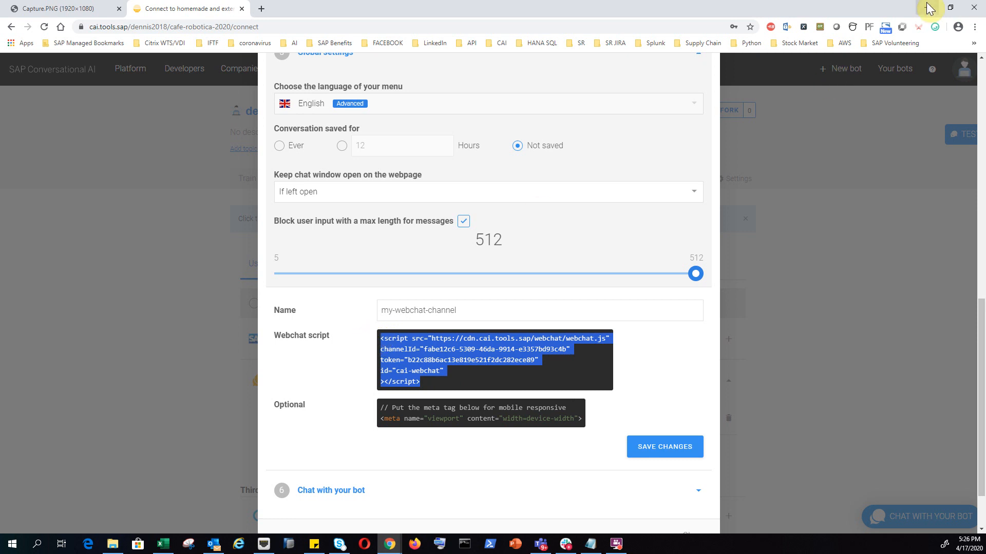
Step: Shrink the browser window and switch to File Explorer's Food FAQ Bot folder to locate cafe.html
left_click(949, 12)
left_click(430, 55)
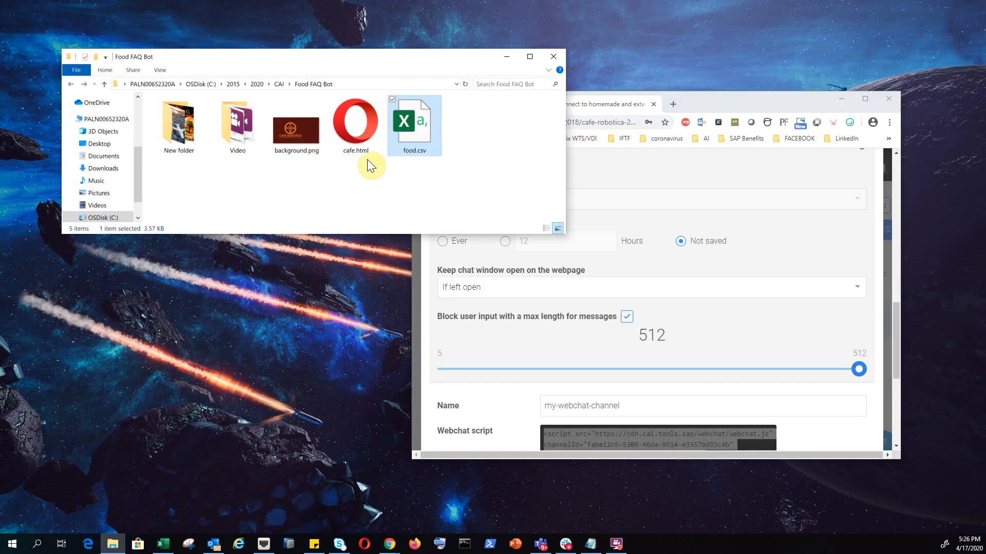
right_click(350, 145)
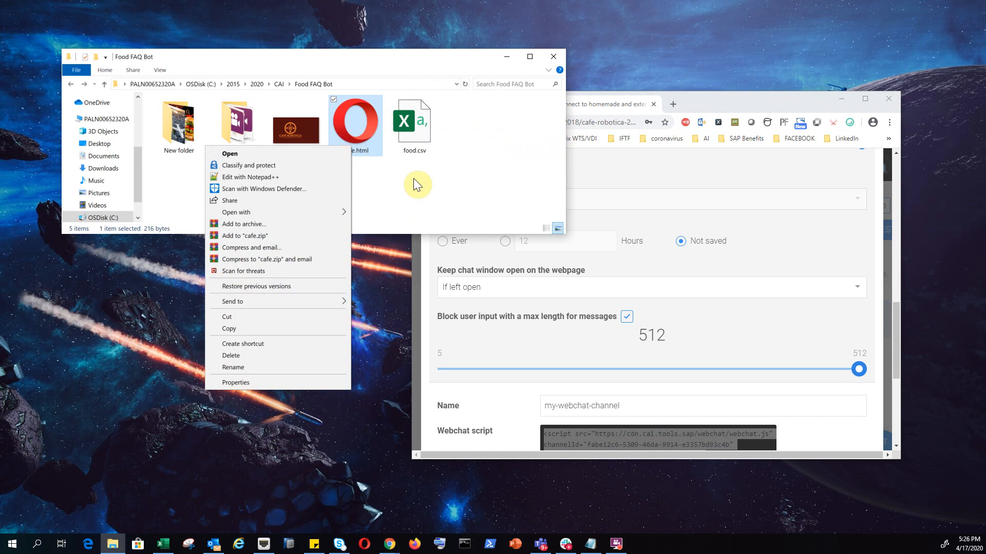
left_click(432, 191)
left_click(433, 191)
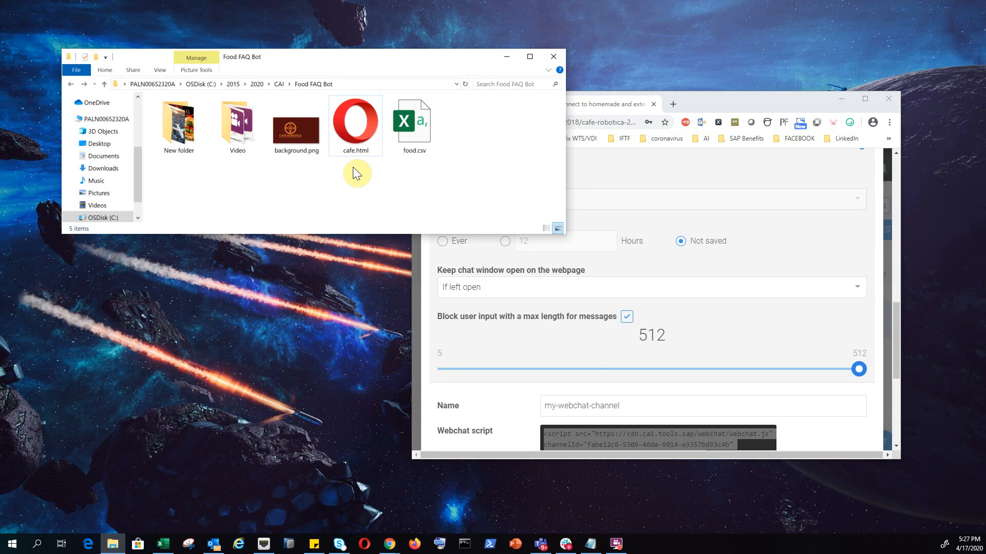
Step: Open cafe.html in Notepad++ and paste the copied webchat script, including its channel token, on the empty line above the closing body tag
right_click(346, 136)
left_click(317, 163)
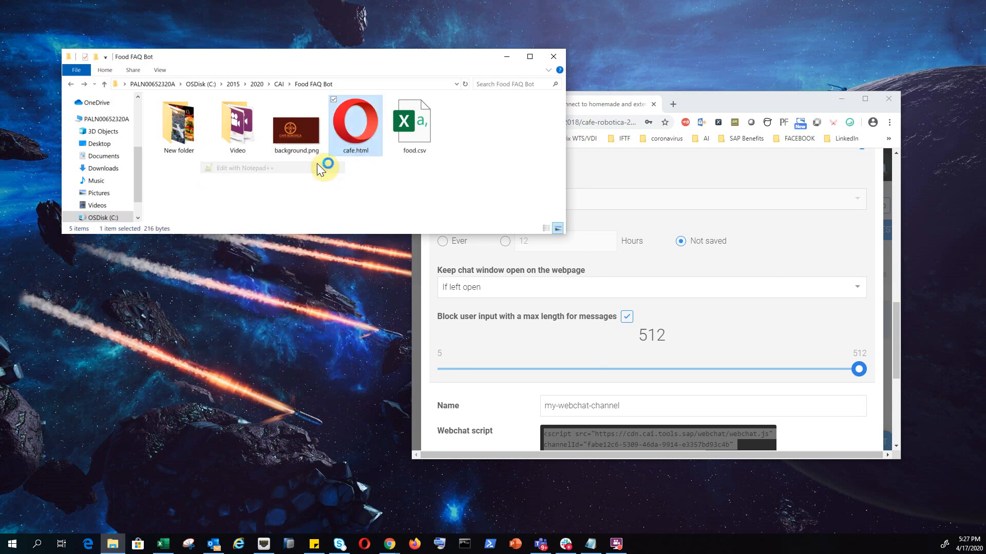
left_click(131, 150)
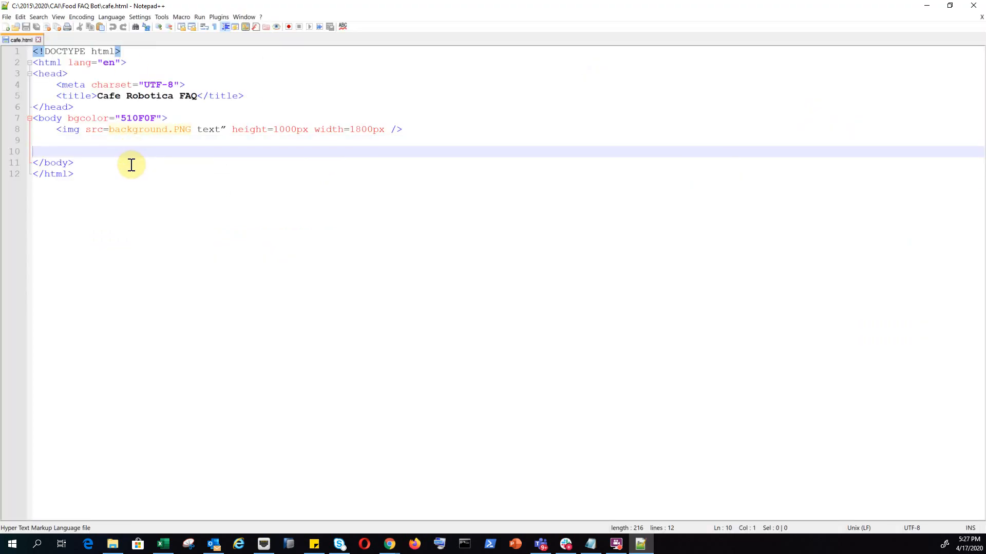
key("ctrl+v")
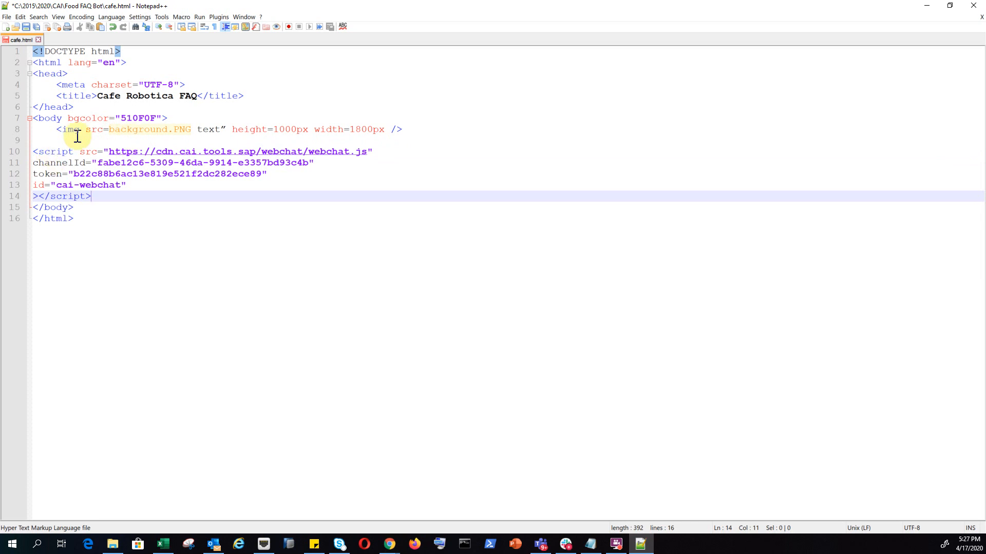
Step: Indent all five lines of the webchat script by one level, add an empty line below them, and save cafe.html
left_click(34, 152)
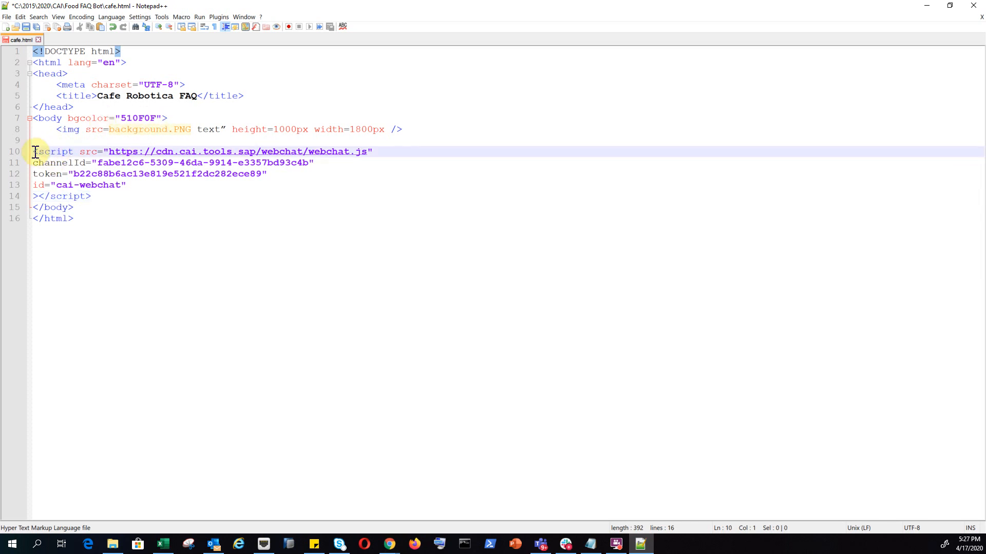
key("Tab")
left_click(31, 163)
key("Tab")
left_click(35, 177)
key("Tab")
left_click(34, 186)
key("Tab")
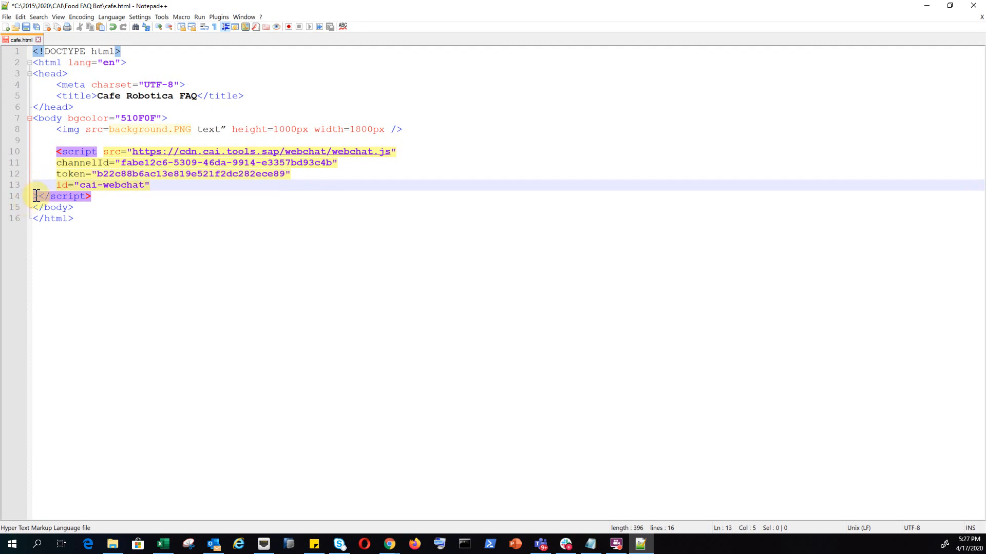
left_click(33, 197)
key("Tab")
left_click(116, 197)
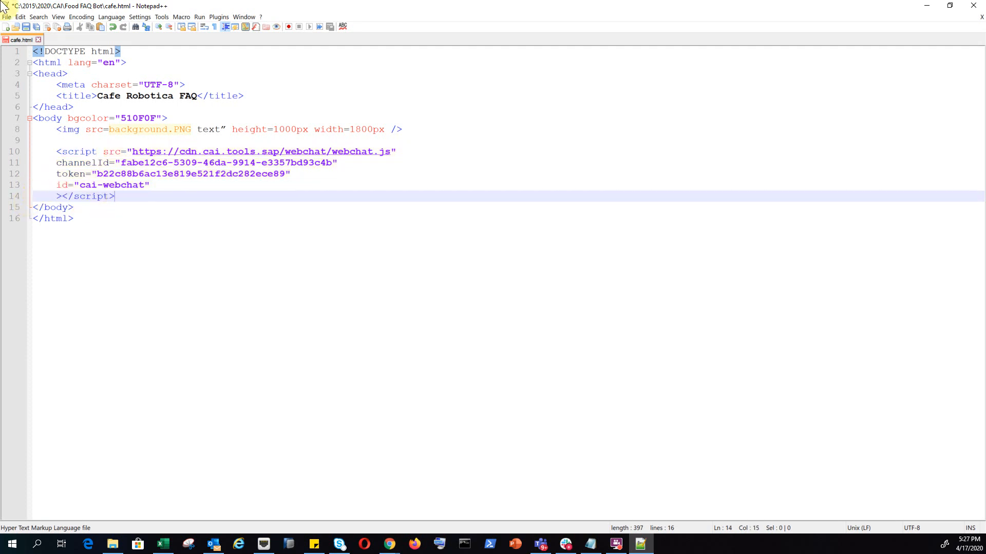
key("Return")
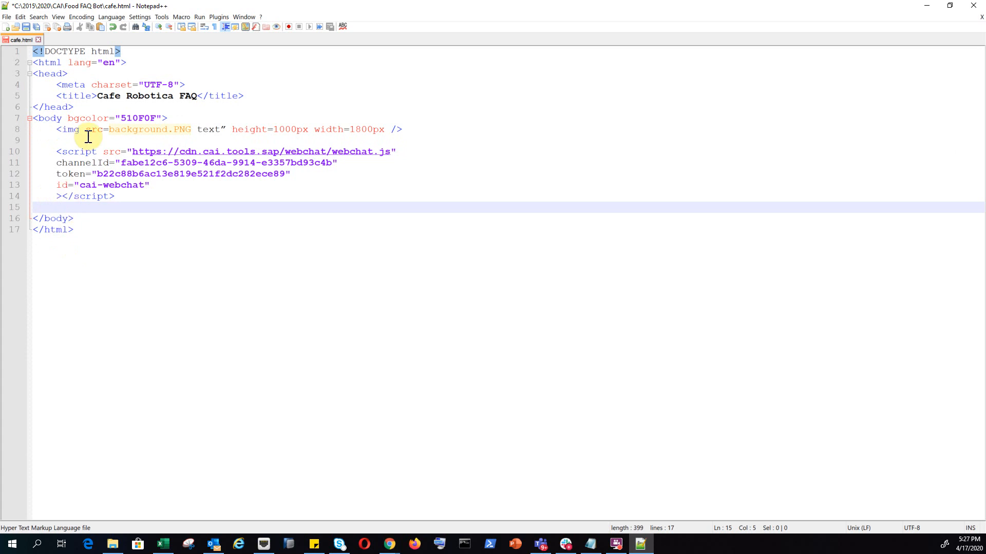
left_click(27, 27)
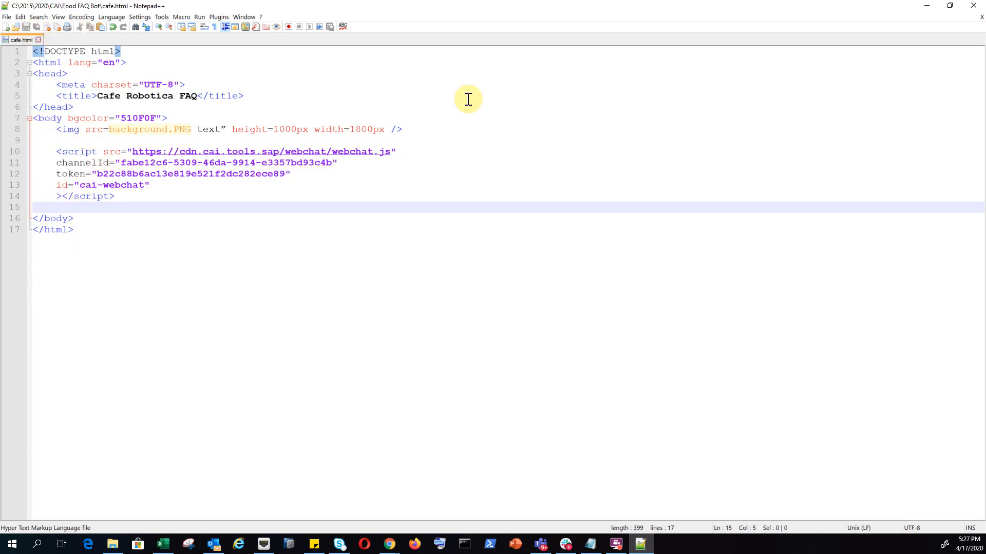
Step: Close Notepad++ and open cafe.html from File Explorer in a new tab of a maximized Chrome window
left_click(973, 5)
left_click_drag(340, 115, 718, 111)
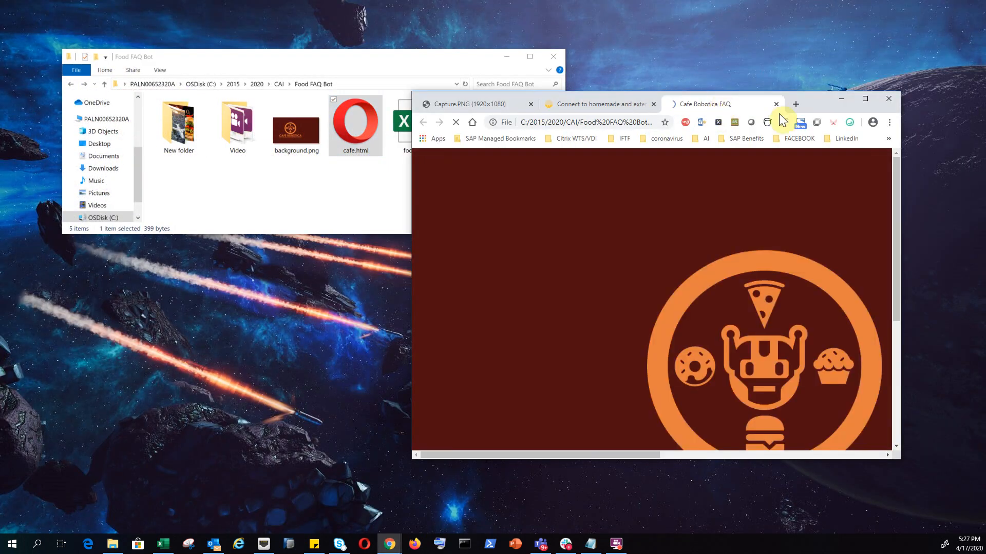
left_click(862, 102)
Step: Show the Cafe Robotica page in full screen and open its embedded chatbot window
left_click(974, 26)
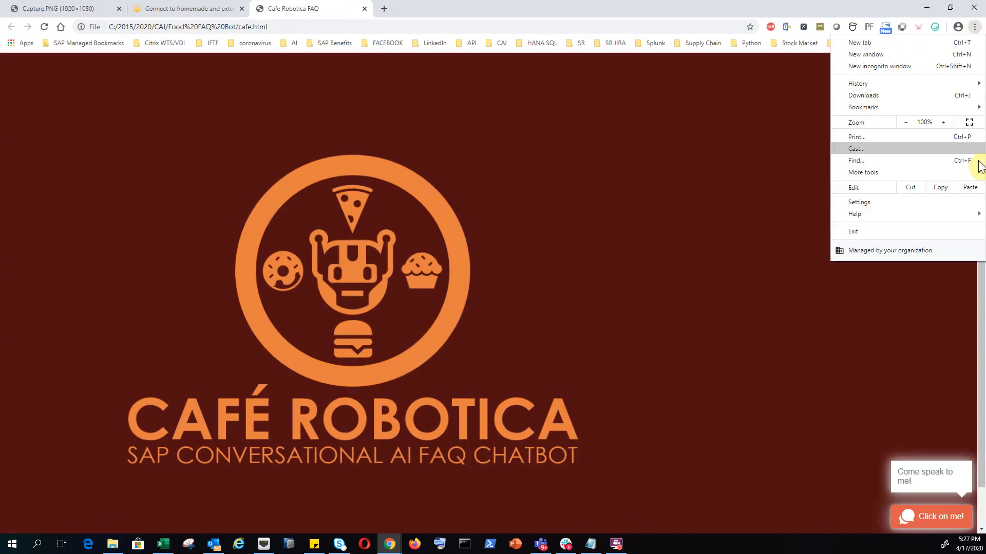
left_click(968, 123)
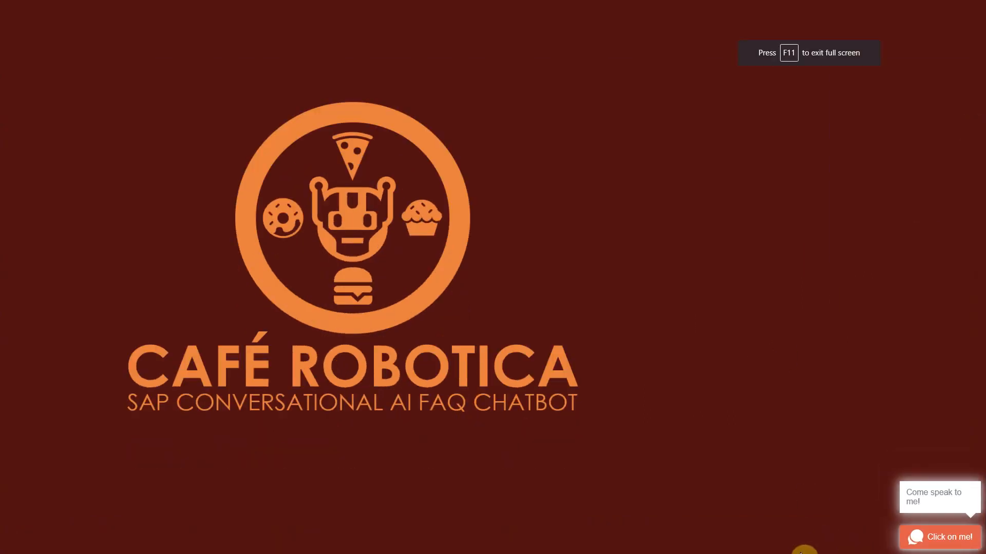
left_click(925, 539)
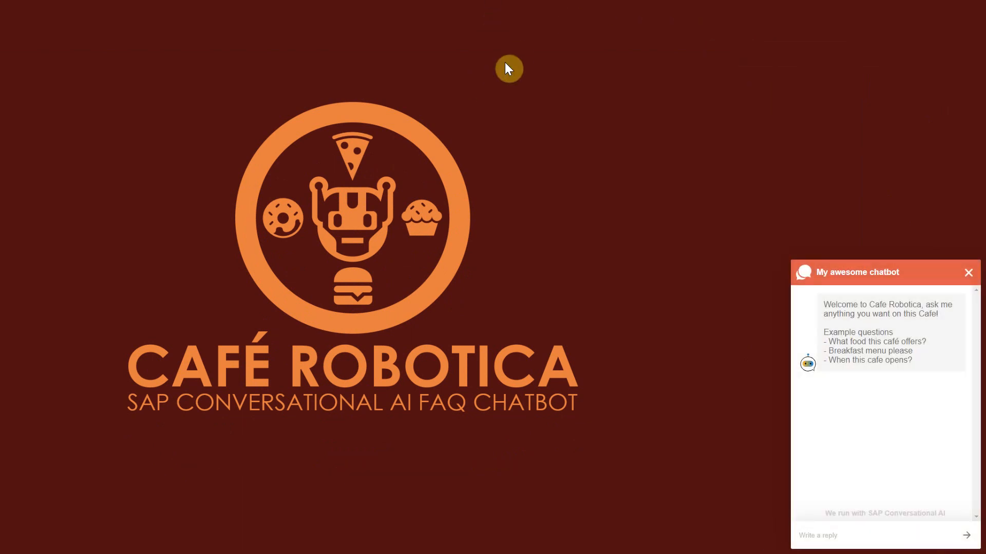
left_click(491, 41)
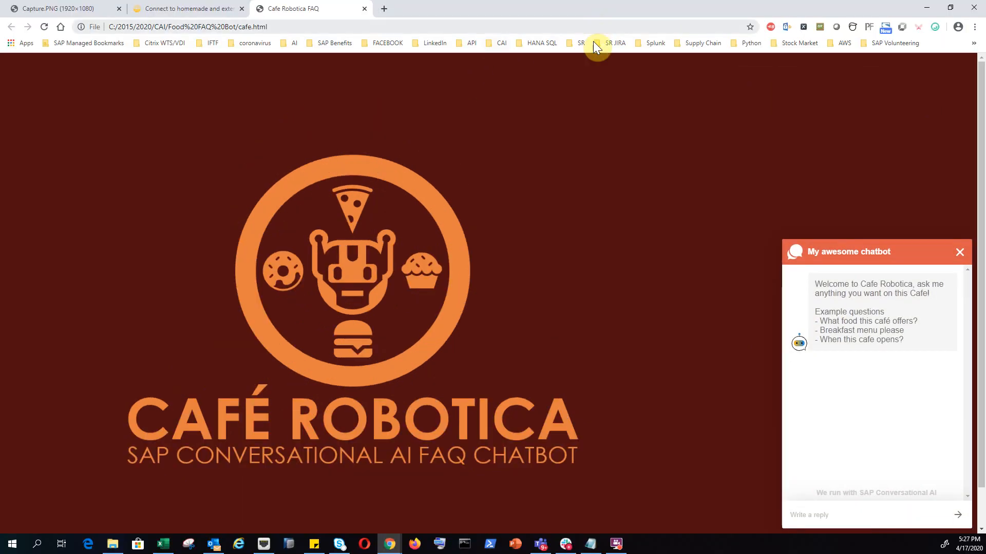
left_click(974, 26)
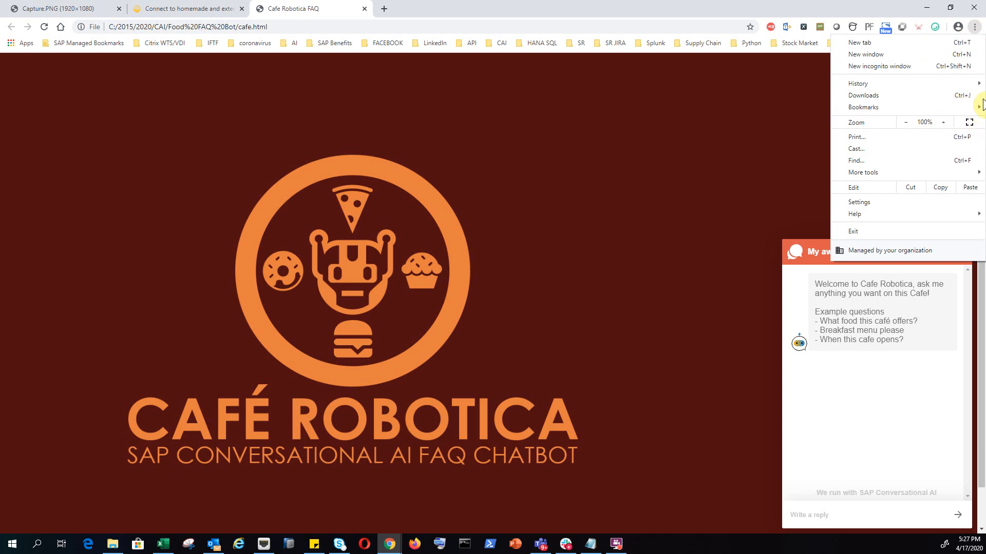
left_click(969, 123)
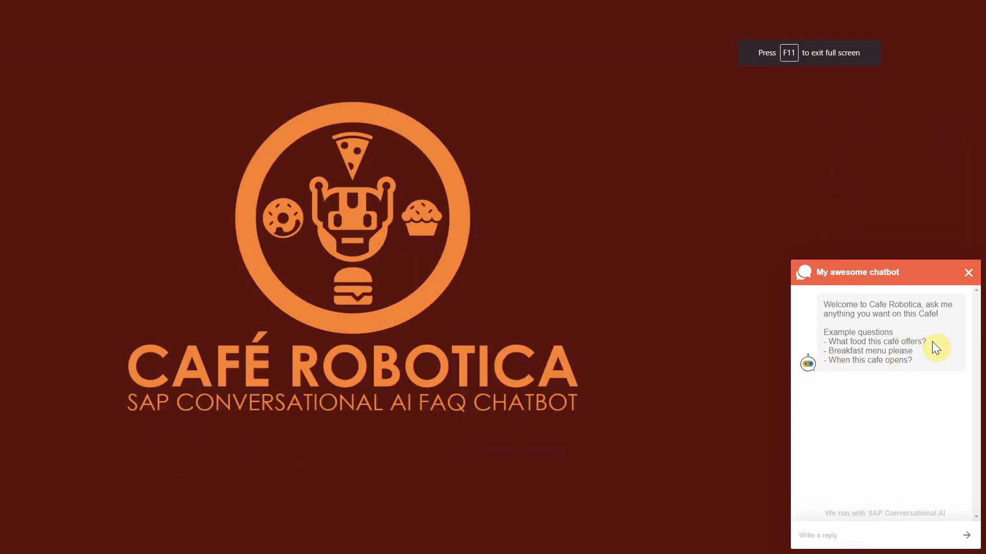
Step: Copy the example question "What food this café offers?" from the welcome message and send it to the chatbot
left_click_drag(928, 342, 831, 342)
key("ctrl+c")
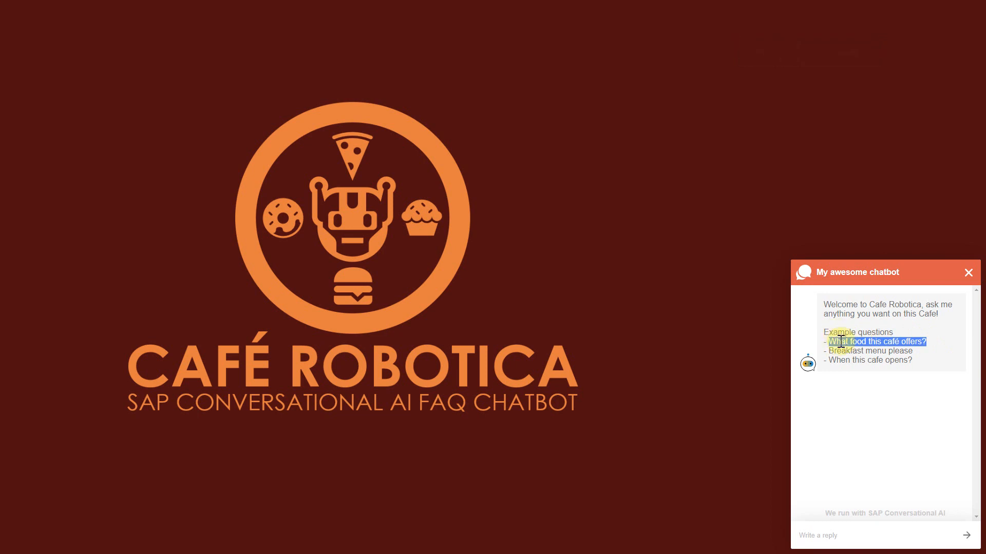
left_click(898, 534)
key("ctrl+v")
left_click(967, 536)
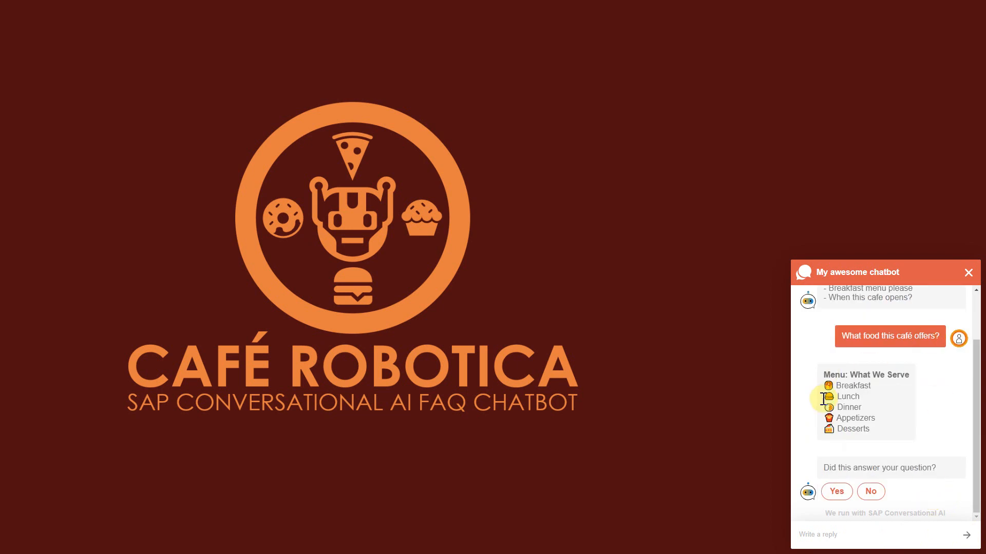
Step: Copy the example question "Breakfast menu please", answer Yes to the chatbot's feedback question, and send the copied question
scroll(916, 293, "up", 1)
left_click_drag(913, 340, 827, 344)
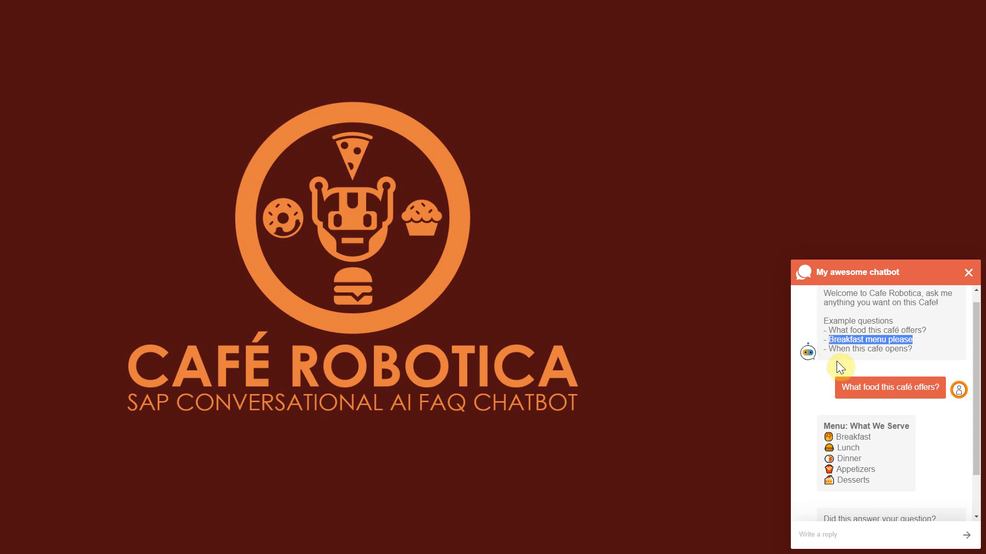
scroll(872, 431, "down", 1)
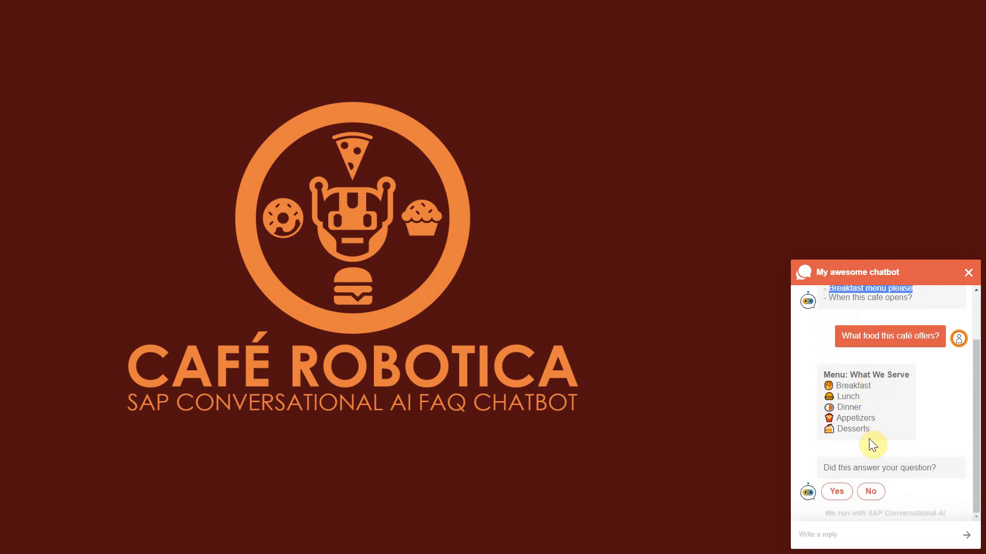
left_click(837, 491)
left_click(848, 535)
key("ctrl+v")
left_click(966, 539)
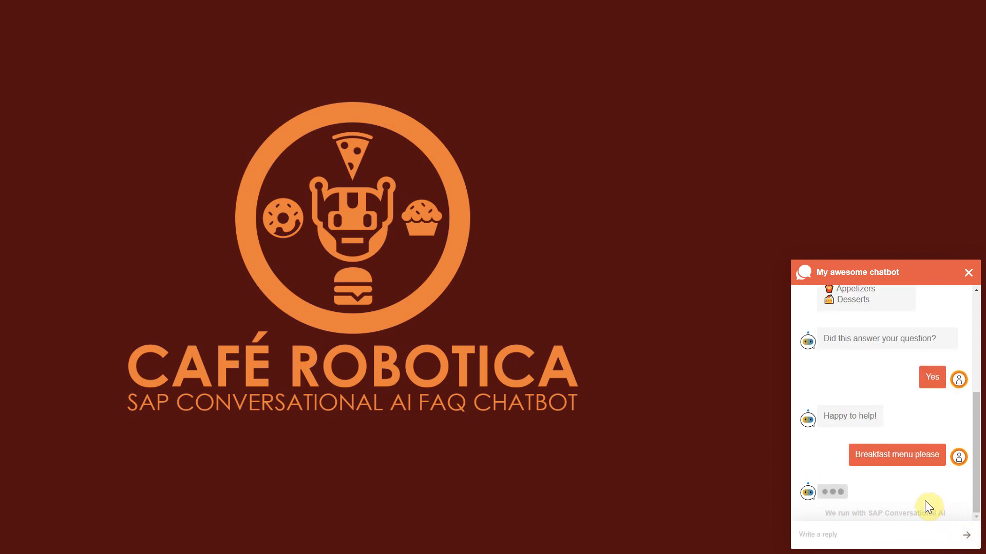